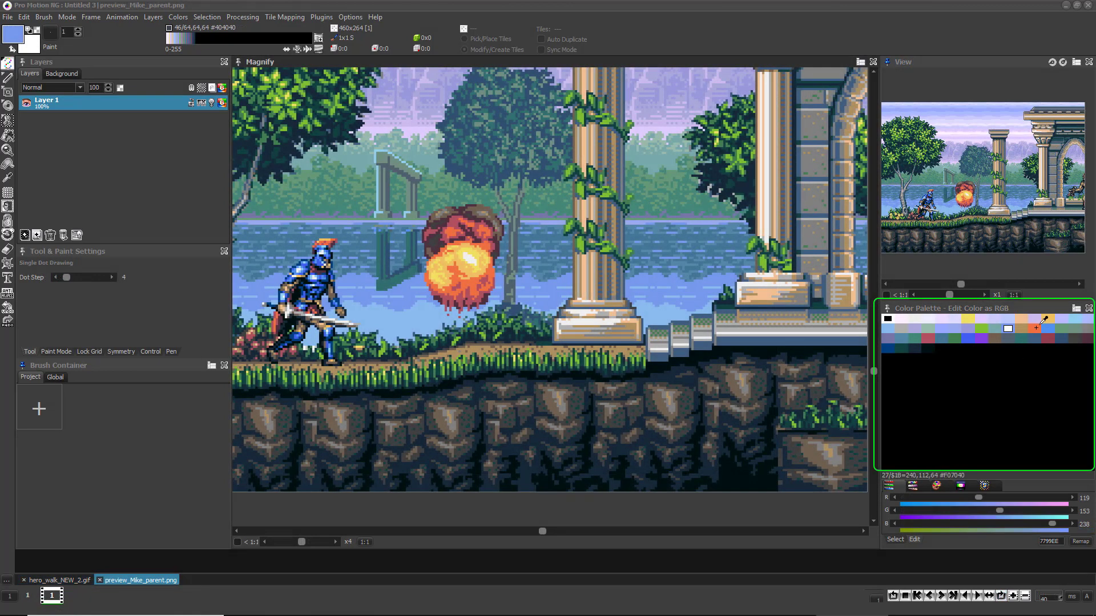
Raise the fireball colours' green and set colour 12 to #FAB300 with full saturation (HSB 43, 100, 98).
{"action": "left_click", "coordinate": [1034, 329]}
{"action": "left_click_drag", "start_coordinate": [975, 511], "coordinate": [928, 498]}
{"action": "left_click", "coordinate": [1047, 319]}
{"action": "left_click", "coordinate": [913, 486]}
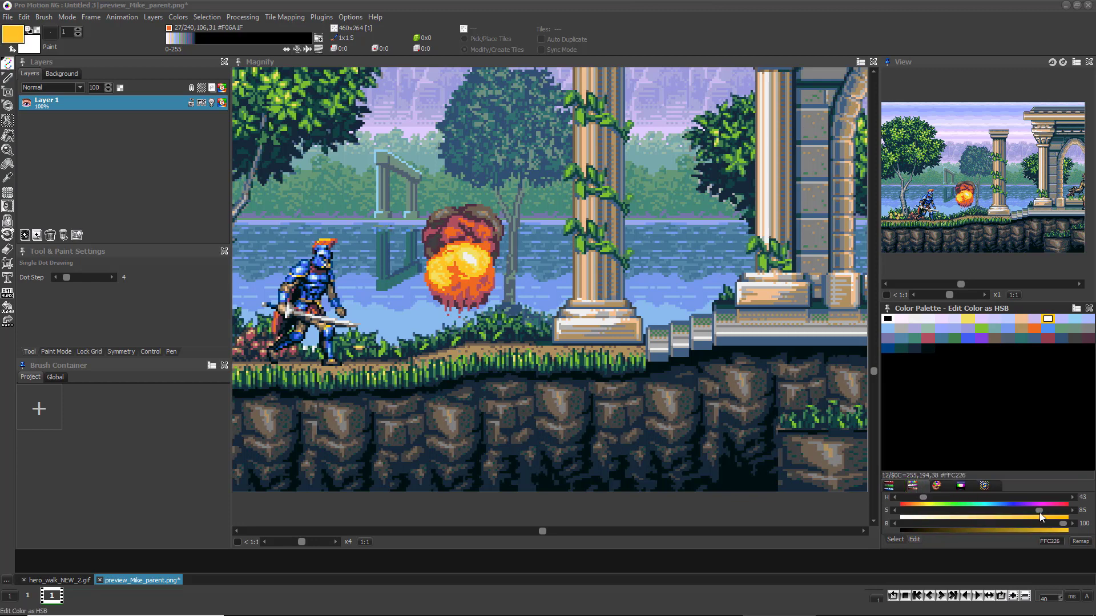
{"action": "left_click_drag", "start_coordinate": [1039, 512], "coordinate": [1059, 524]}
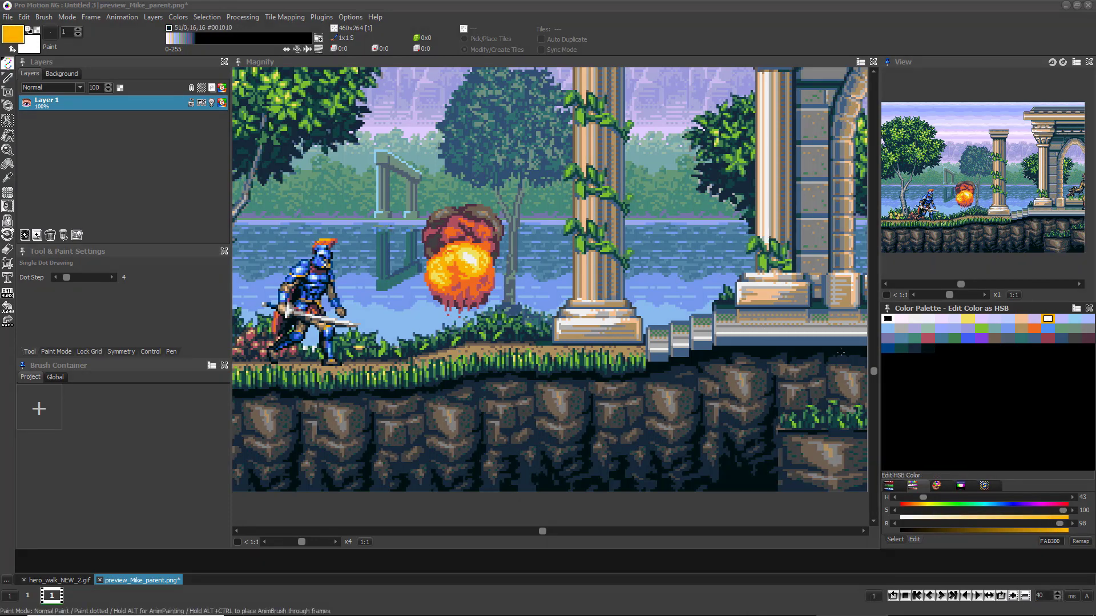
Deepen palette colour 35 from #B05060 to red #AB3E3E (HSB 0, 64, 67) in Edit single Color.
{"action": "double_click", "coordinate": [929, 337]}
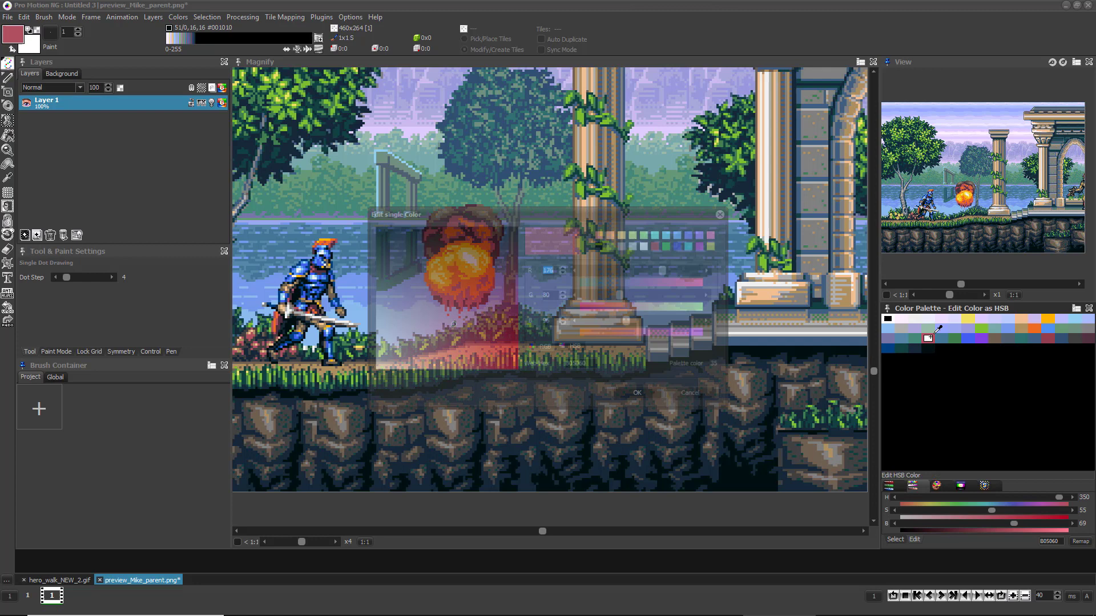
{"action": "left_click_drag", "start_coordinate": [553, 212], "coordinate": [761, 146]}
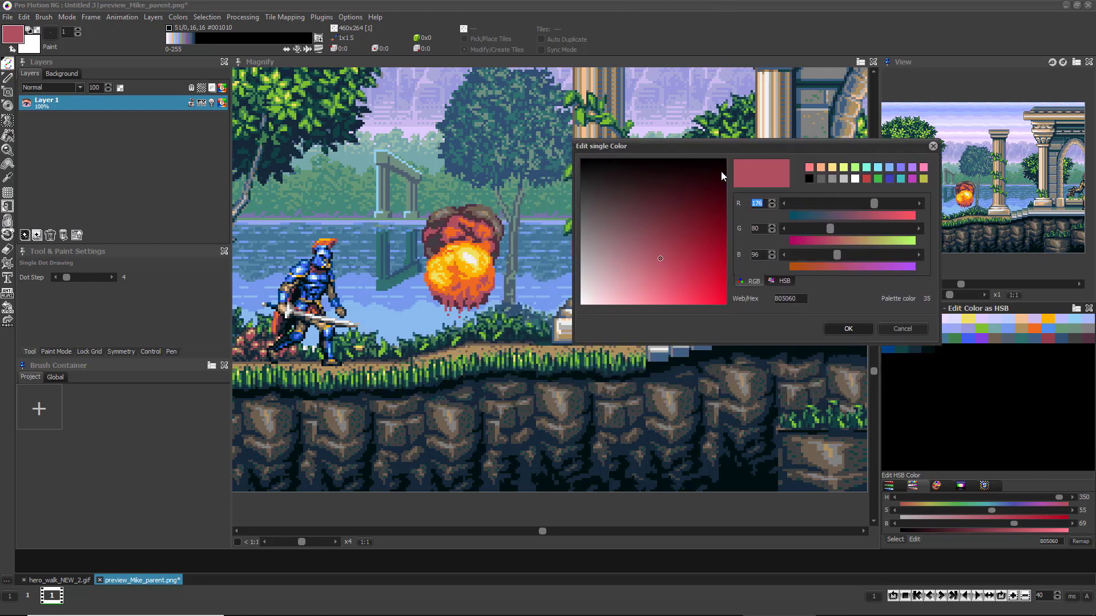
{"action": "mouse_move", "coordinate": [659, 259]}
{"action": "left_mouse_down"}
{"action": "mouse_move", "coordinate": [659, 244]}
{"action": "mouse_move", "coordinate": [669, 246]}
{"action": "mouse_move", "coordinate": [655, 252]}
{"action": "left_mouse_up"}
{"action": "left_click", "coordinate": [780, 281]}
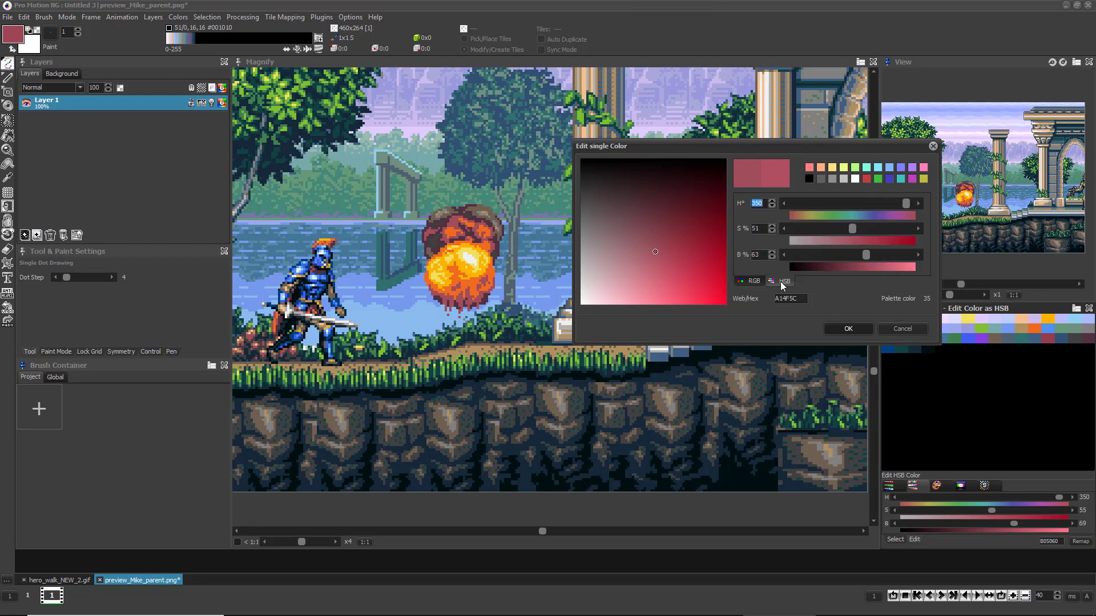
{"action": "left_click_drag", "start_coordinate": [890, 204], "coordinate": [787, 210]}
{"action": "mouse_move", "coordinate": [857, 229]}
{"action": "left_mouse_down"}
{"action": "mouse_move", "coordinate": [871, 256]}
{"action": "mouse_move", "coordinate": [868, 229]}
{"action": "left_mouse_up"}
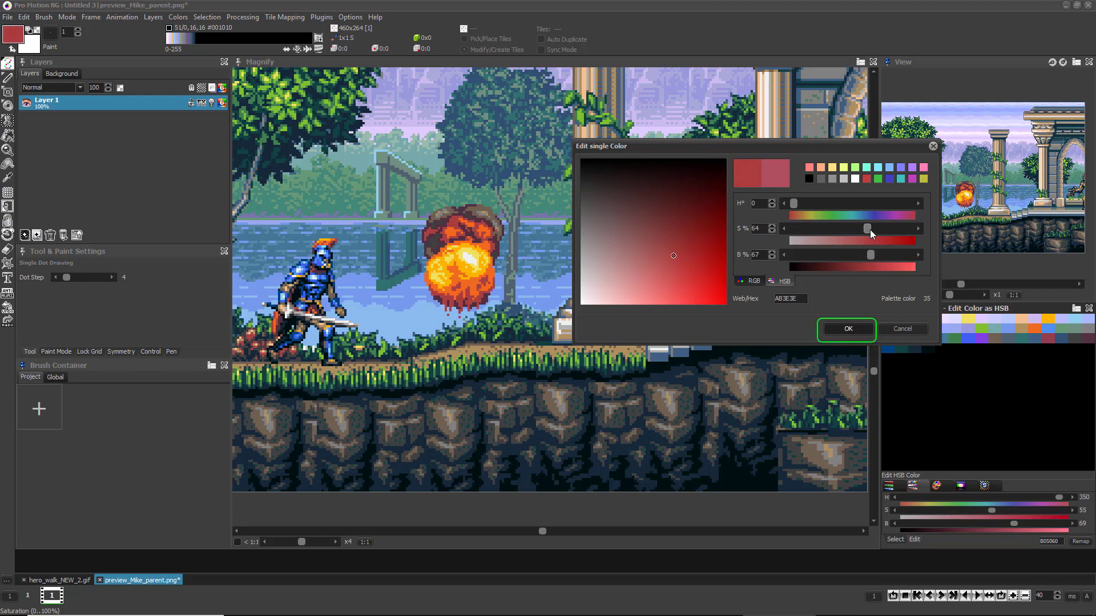
Confirm colour 35, then pick the lavender from BG.png and raise its red to 147.
{"action": "left_click", "coordinate": [848, 329]}
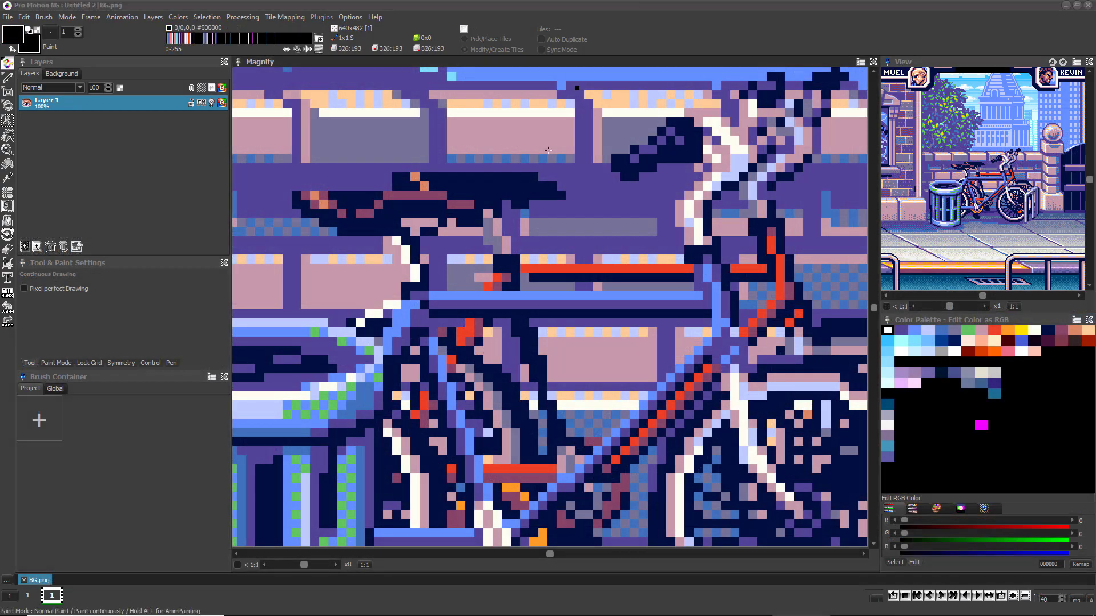
{"action": "key", "text": "comma"}
{"action": "left_click", "coordinate": [543, 152]}
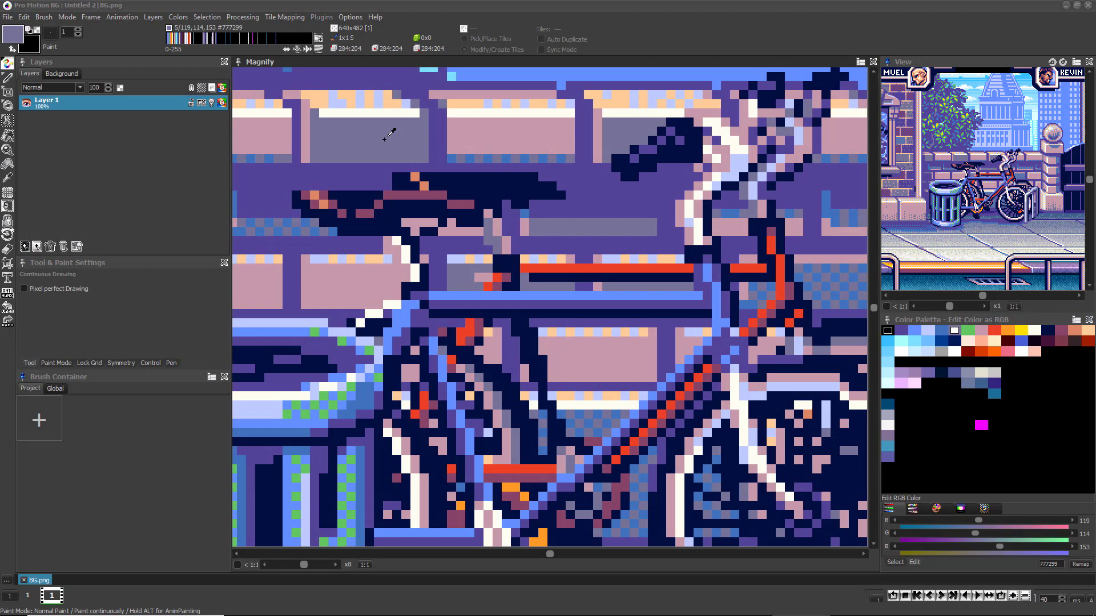
{"action": "left_click", "coordinate": [985, 524]}
{"action": "left_click_drag", "start_coordinate": [984, 524], "coordinate": [995, 524]}
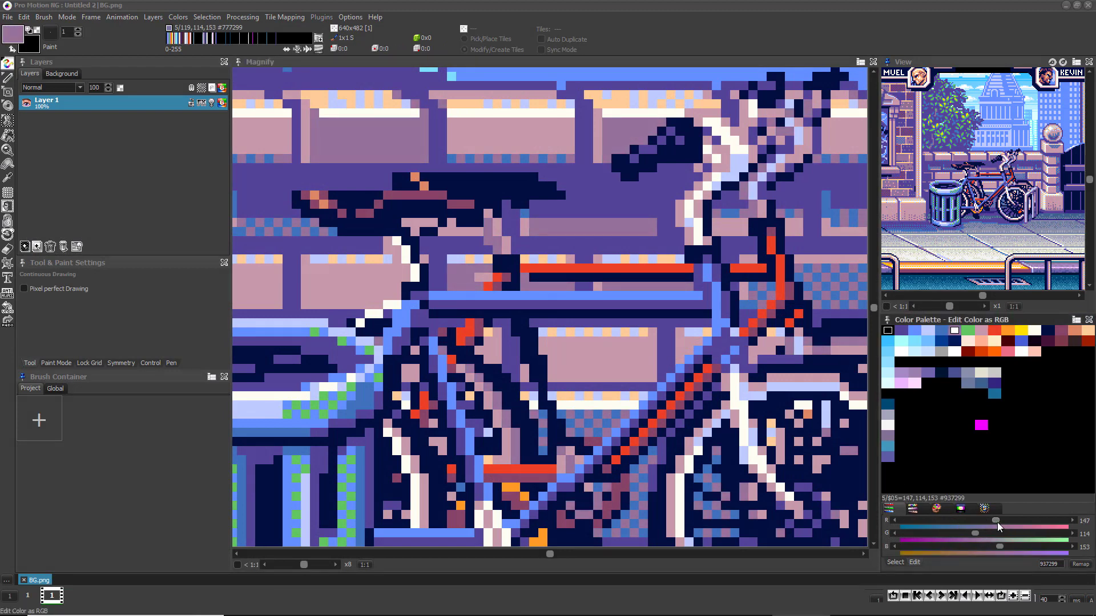
Pick blue colour 4 from the image and lower its blue to 144.
{"action": "scroll", "coordinate": [562, 437], "scroll_direction": "down", "scroll_amount": 3}
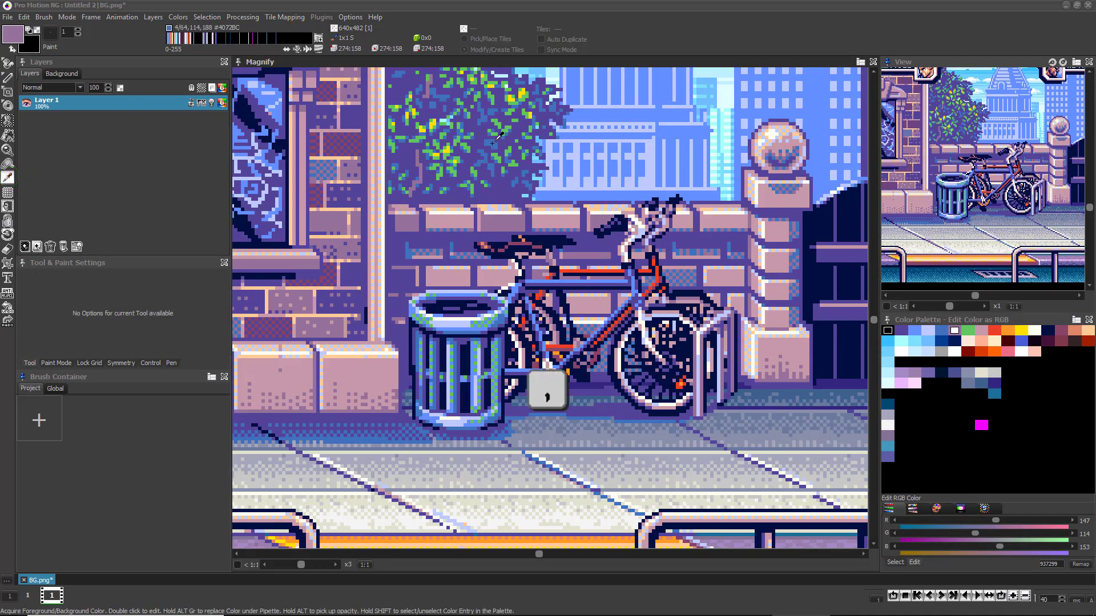
{"action": "left_click", "coordinate": [548, 391]}
{"action": "left_click_drag", "start_coordinate": [1019, 546], "coordinate": [990, 546]}
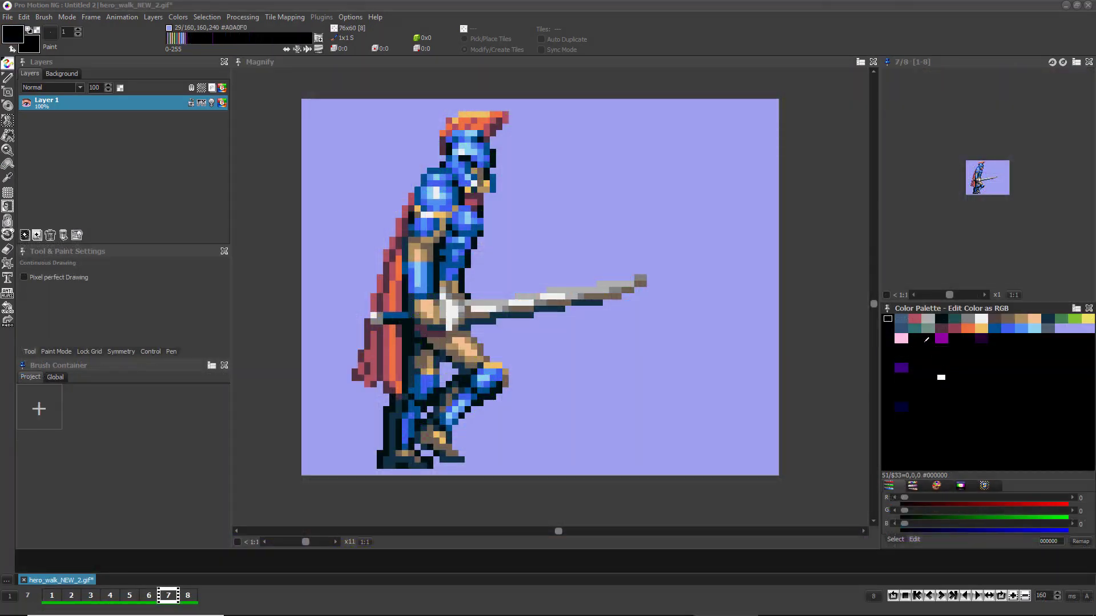
Try pink-to-purple and purple-to-dark colour ramps, then undo them.
{"action": "left_click", "coordinate": [899, 336]}
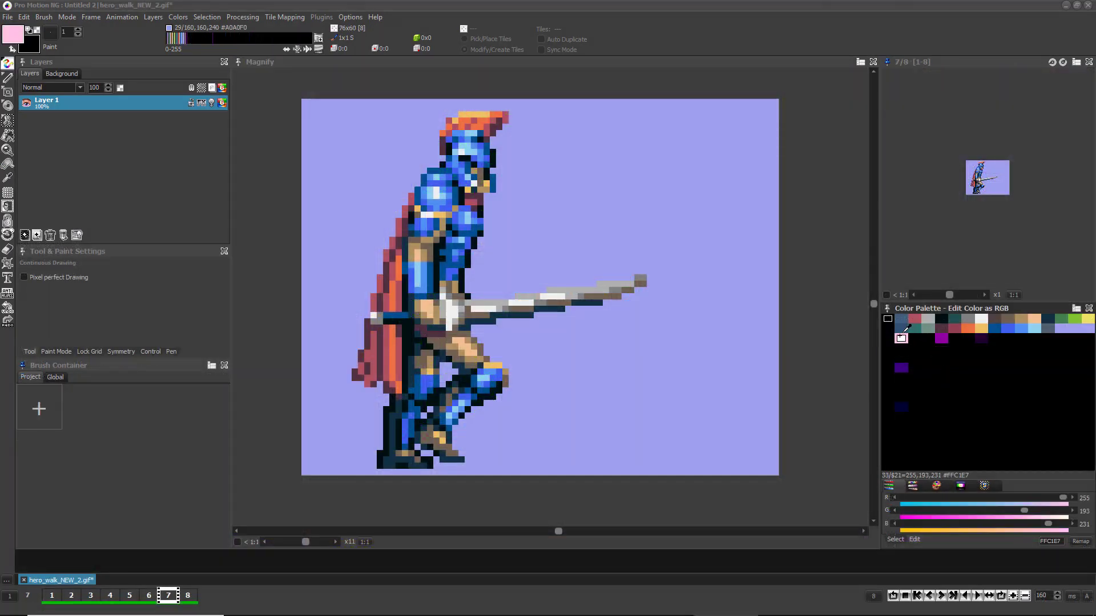
{"action": "key", "text": "r"}
{"action": "left_click", "coordinate": [940, 339]}
{"action": "key", "text": "r"}
{"action": "left_click", "coordinate": [940, 339]}
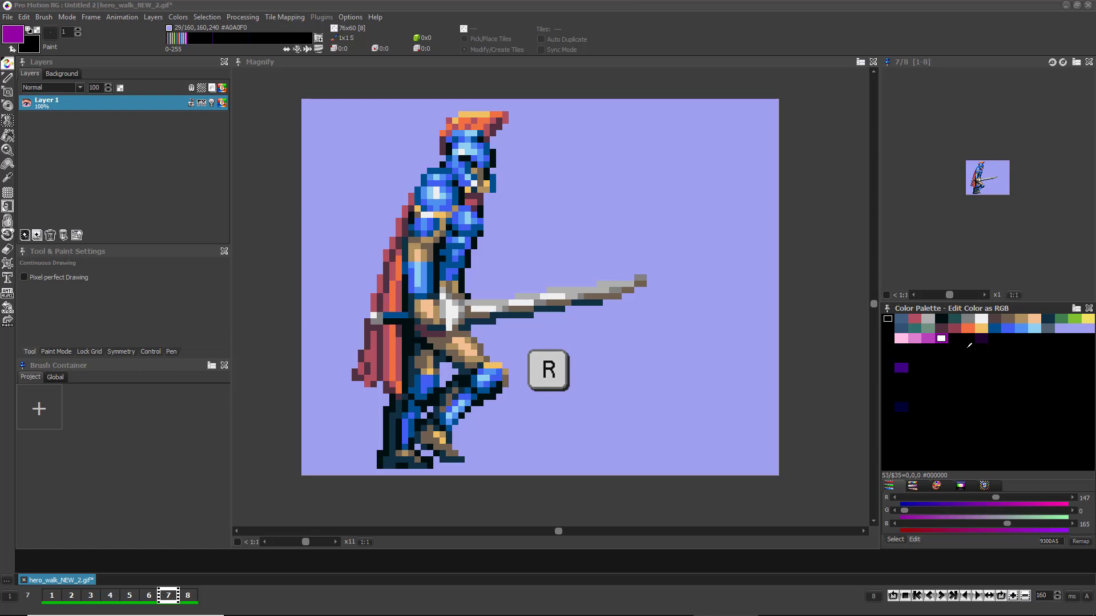
{"action": "left_click", "coordinate": [983, 339]}
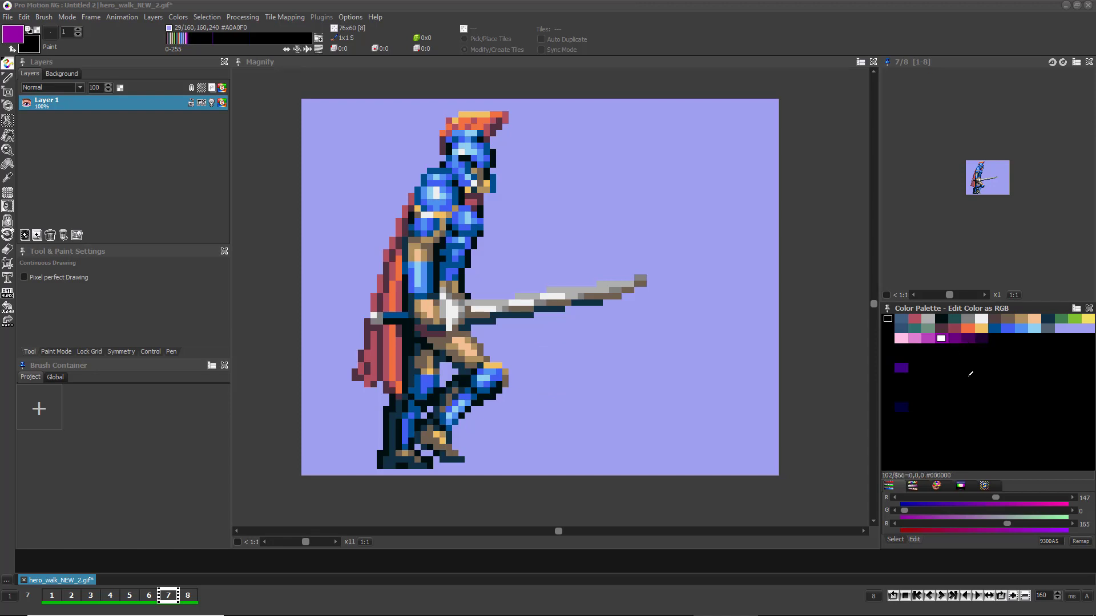
{"action": "key", "text": "ctrl+z"}
{"action": "key", "text": "ctrl+z"}
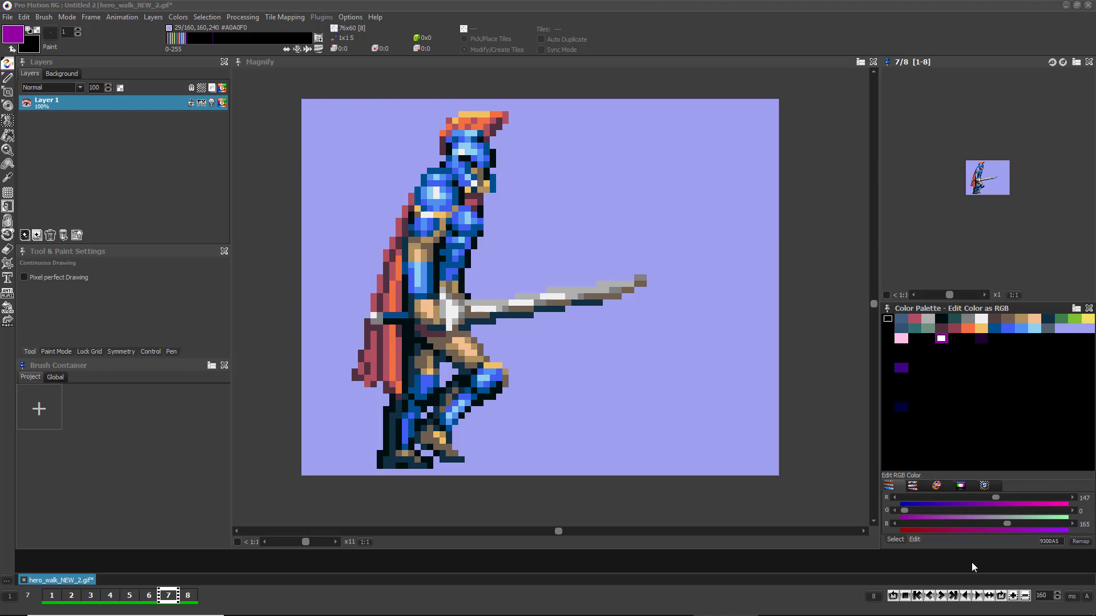
Switch to HSB editing and build a pink-to-purple ramp across the palette.
{"action": "left_click", "coordinate": [912, 486]}
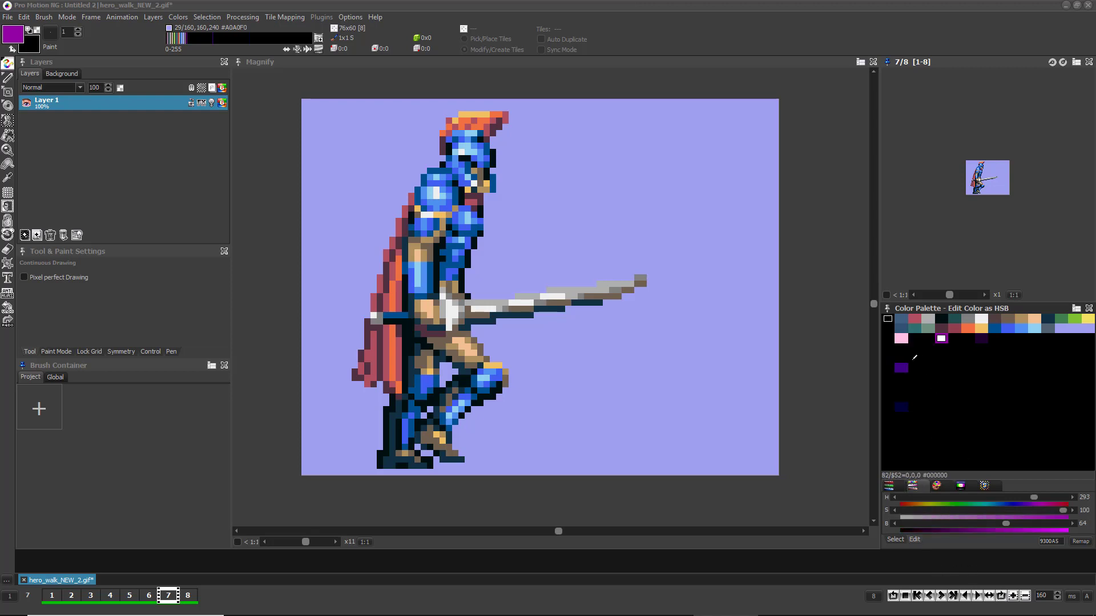
{"action": "left_click", "coordinate": [901, 338]}
{"action": "key", "text": "r"}
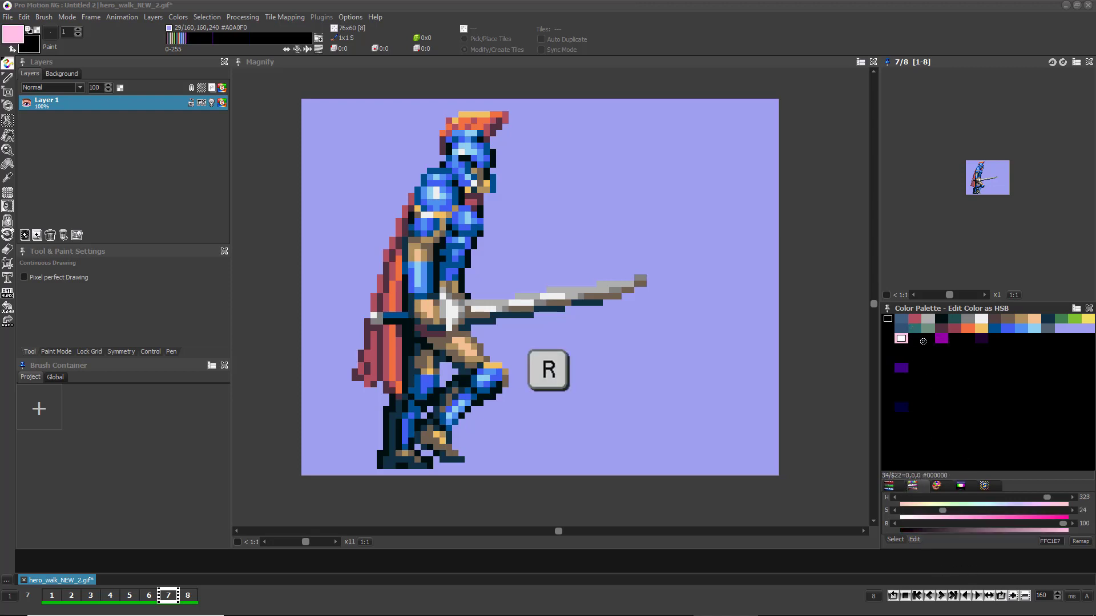
{"action": "left_click", "coordinate": [943, 338]}
{"action": "key", "text": "r"}
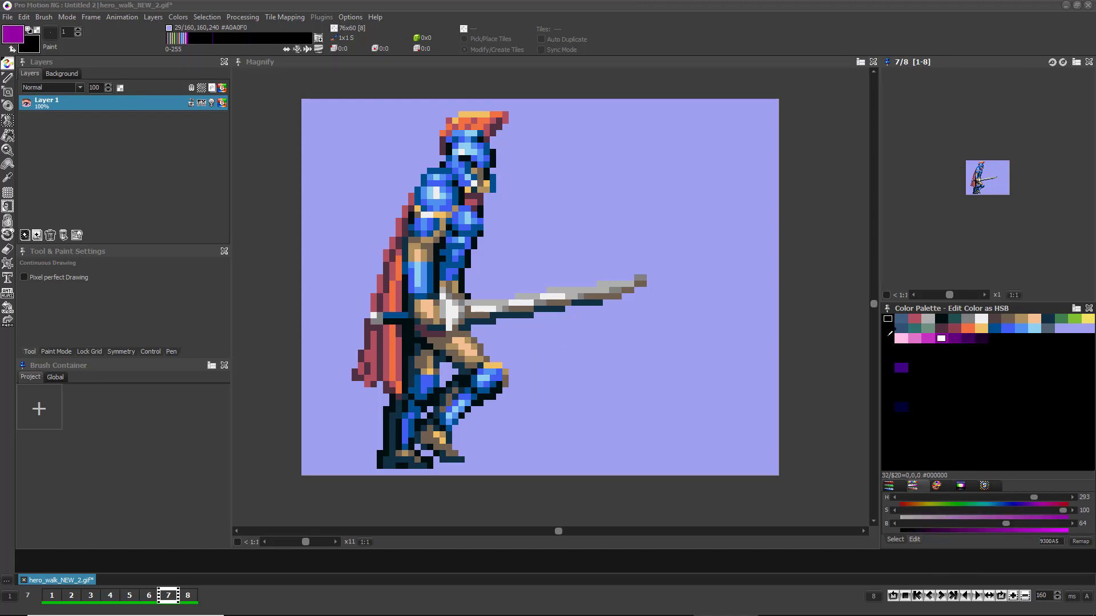
Fill the column with a pink-to-purple ramp then a purple-to-dark ramp, and reset the drawing colour to black.
{"action": "left_click", "coordinate": [902, 338]}
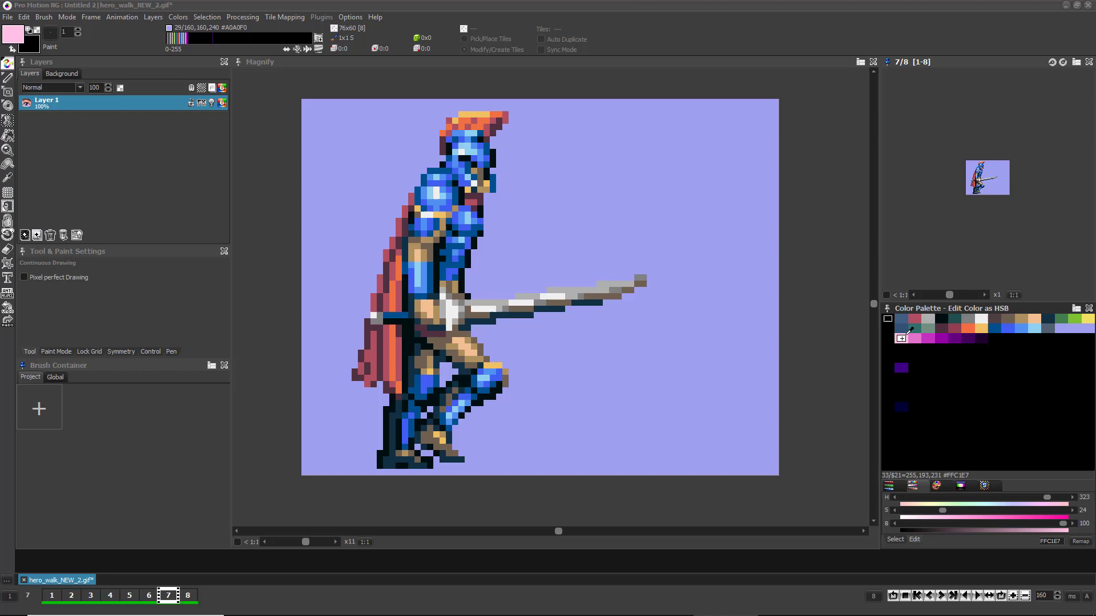
{"action": "key", "text": "r"}
{"action": "left_click", "coordinate": [901, 367]}
{"action": "left_click", "coordinate": [907, 365]}
{"action": "key", "text": "r"}
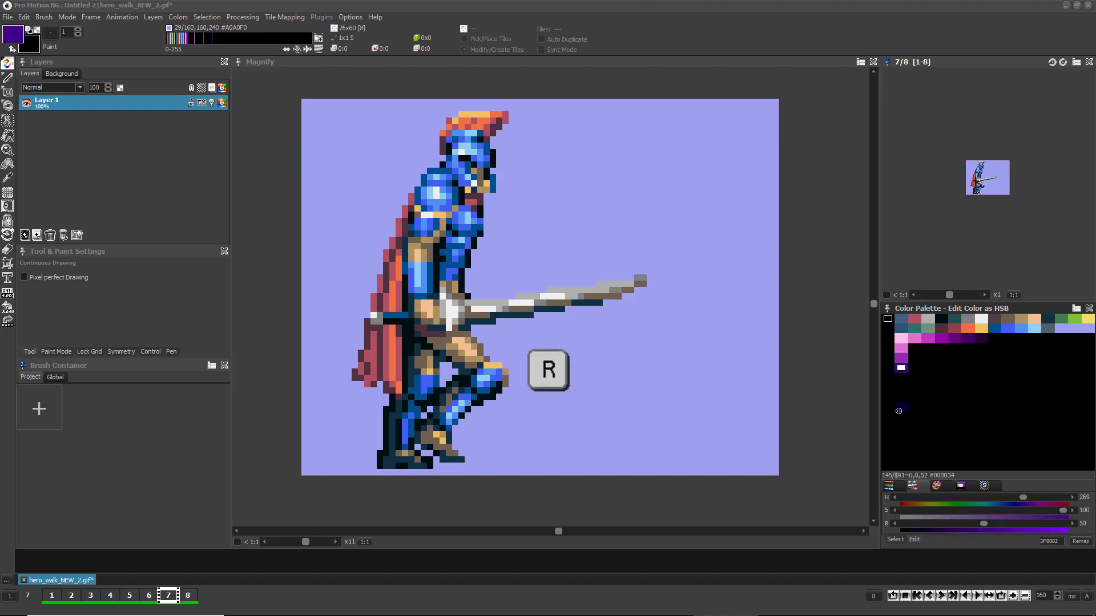
{"action": "left_click", "coordinate": [901, 406]}
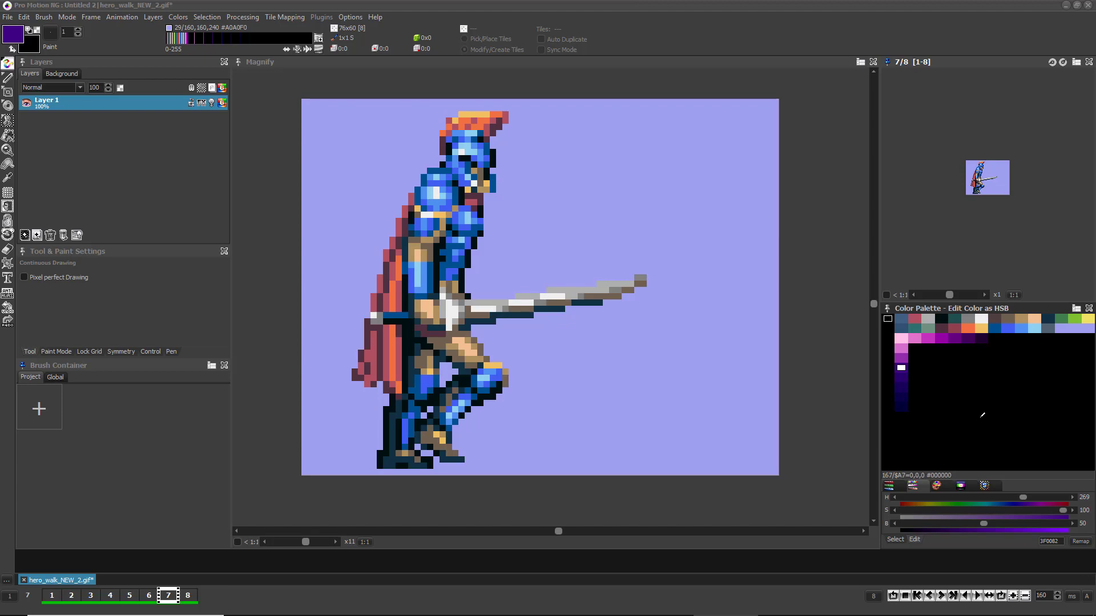
{"action": "left_click", "coordinate": [982, 416]}
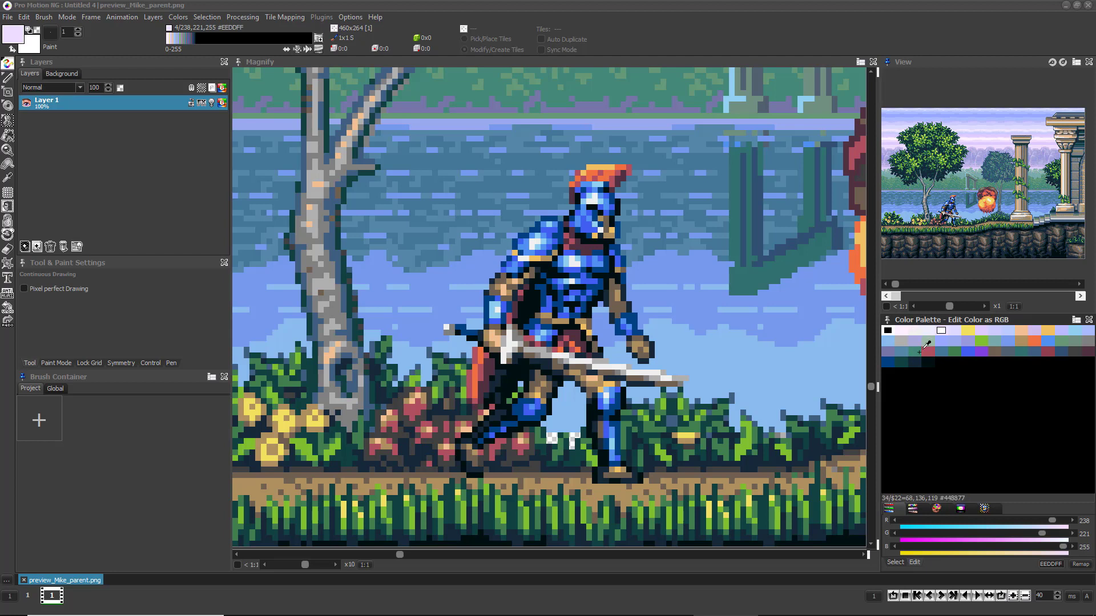
Enable Move Colors in Edit/Move Colors with single-colour selection.
{"action": "left_click", "coordinate": [937, 510]}
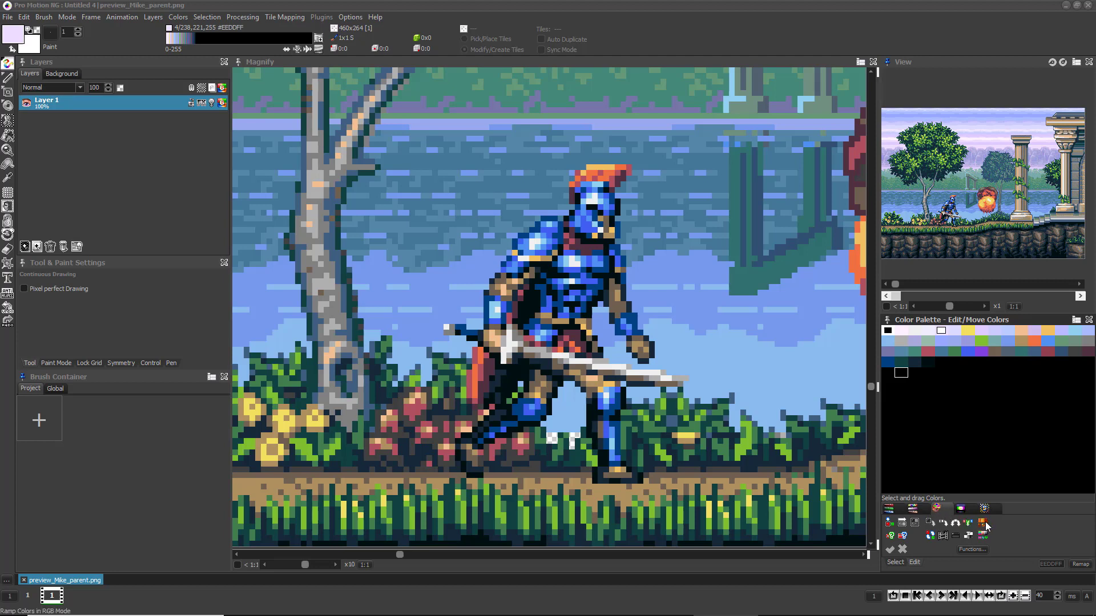
{"action": "left_click", "coordinate": [967, 523]}
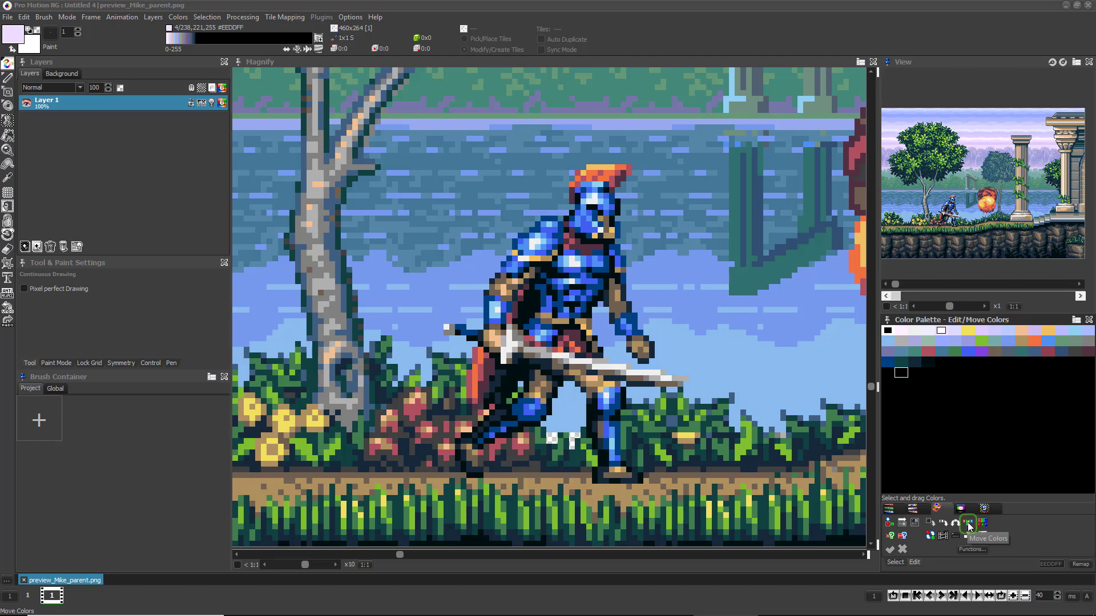
{"action": "left_click", "coordinate": [890, 524]}
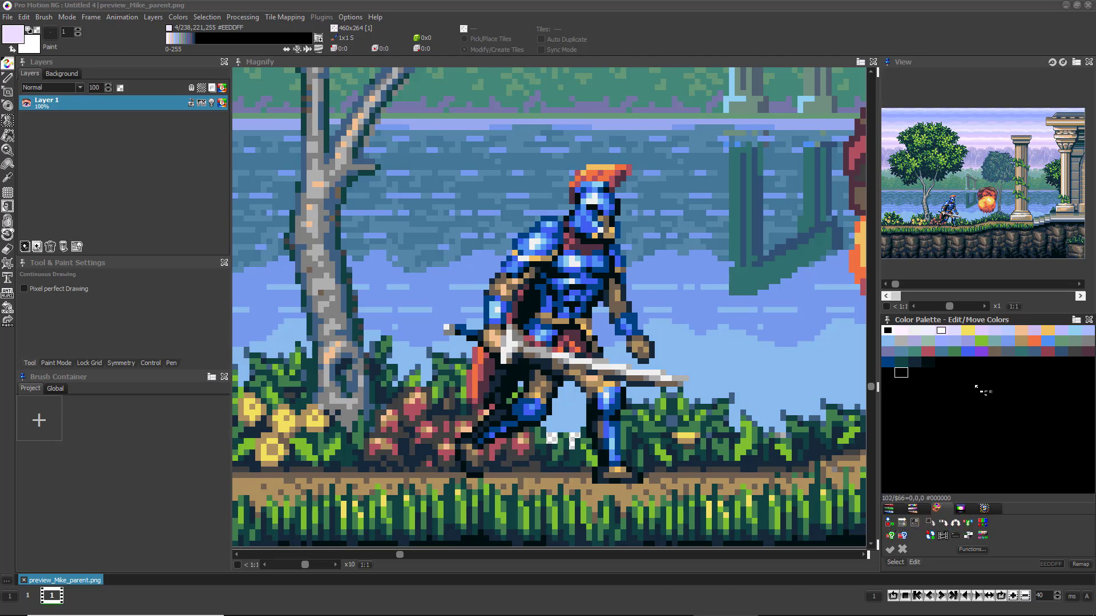
Move yellow #F0E060 to slot 20, then group the five yellow-to-red swatches in the fifth row.
{"action": "left_click", "coordinate": [969, 331]}
{"action": "left_click_drag", "start_coordinate": [973, 335], "coordinate": [893, 381]}
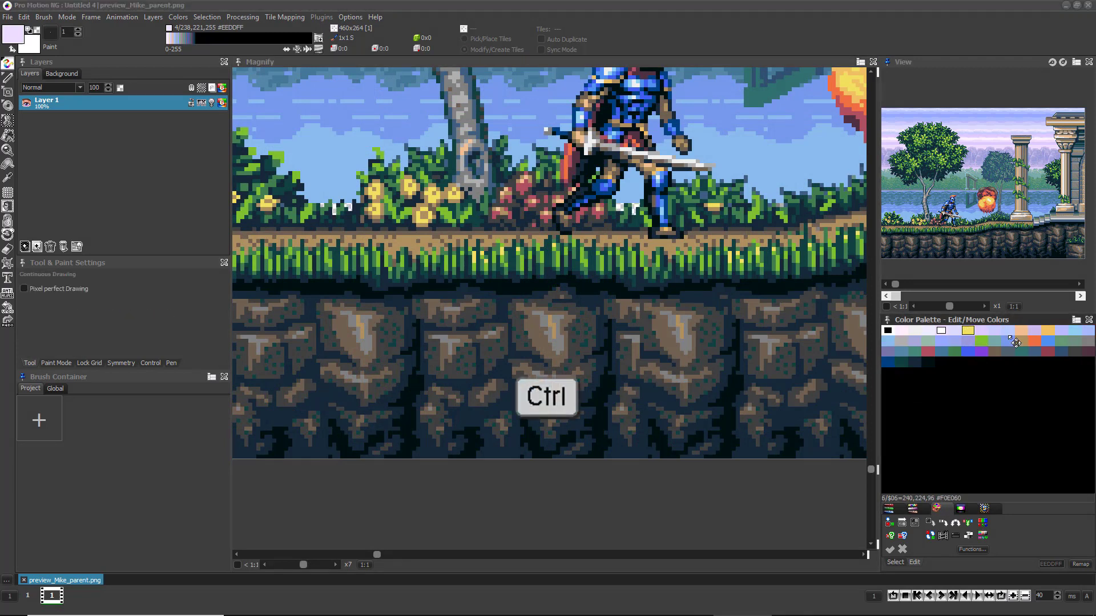
{"action": "left_click_drag", "start_coordinate": [972, 332], "coordinate": [1047, 331]}
{"action": "left_click_drag", "start_coordinate": [930, 353], "coordinate": [1052, 360]}
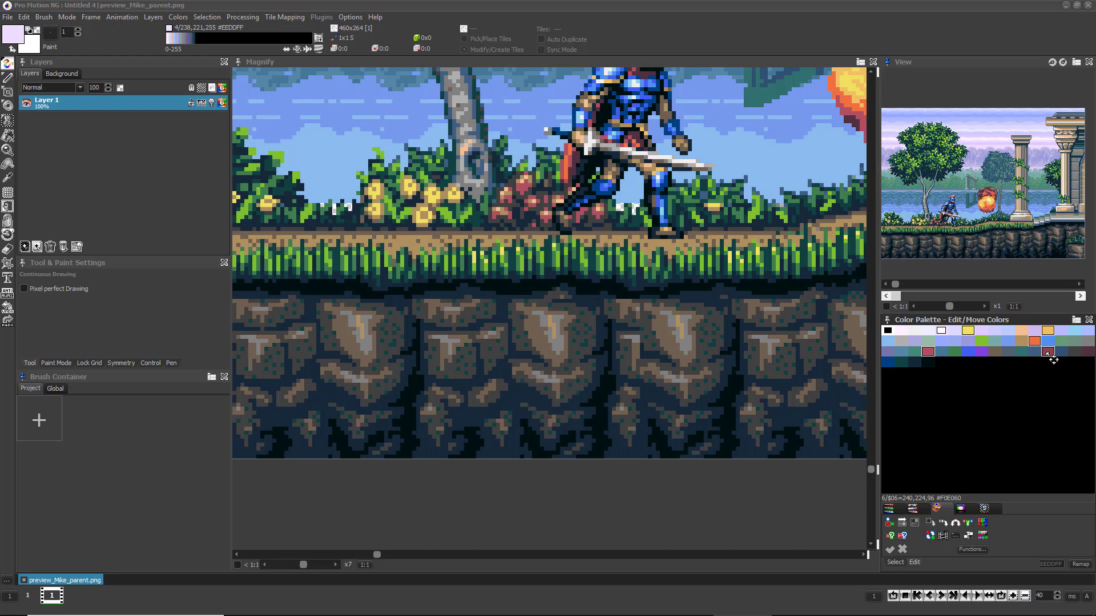
{"action": "left_click_drag", "start_coordinate": [969, 332], "coordinate": [947, 386]}
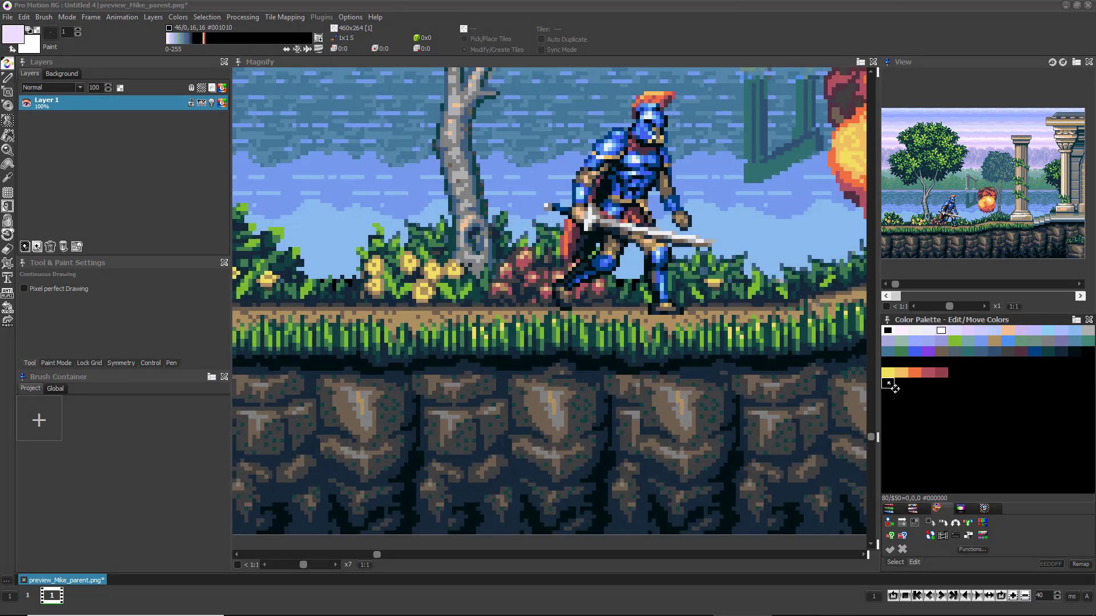
Select a two-column block of pale blue and purple swatches and drag it below the main rows.
{"action": "left_click", "coordinate": [901, 523]}
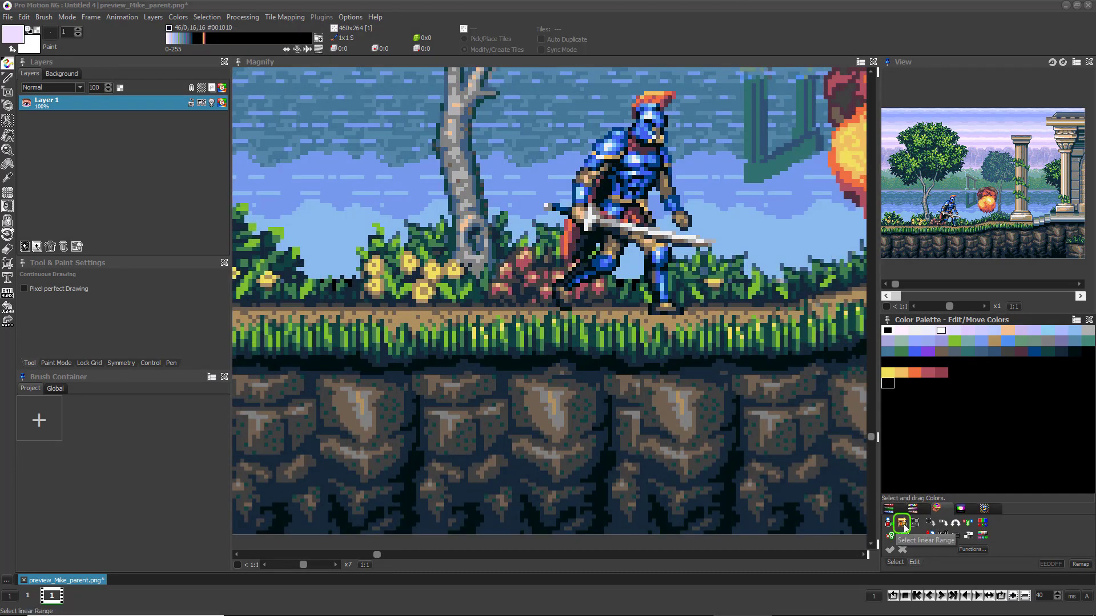
{"action": "mouse_move", "coordinate": [888, 374]}
{"action": "left_mouse_down"}
{"action": "mouse_move", "coordinate": [947, 377]}
{"action": "mouse_move", "coordinate": [888, 378]}
{"action": "left_mouse_up"}
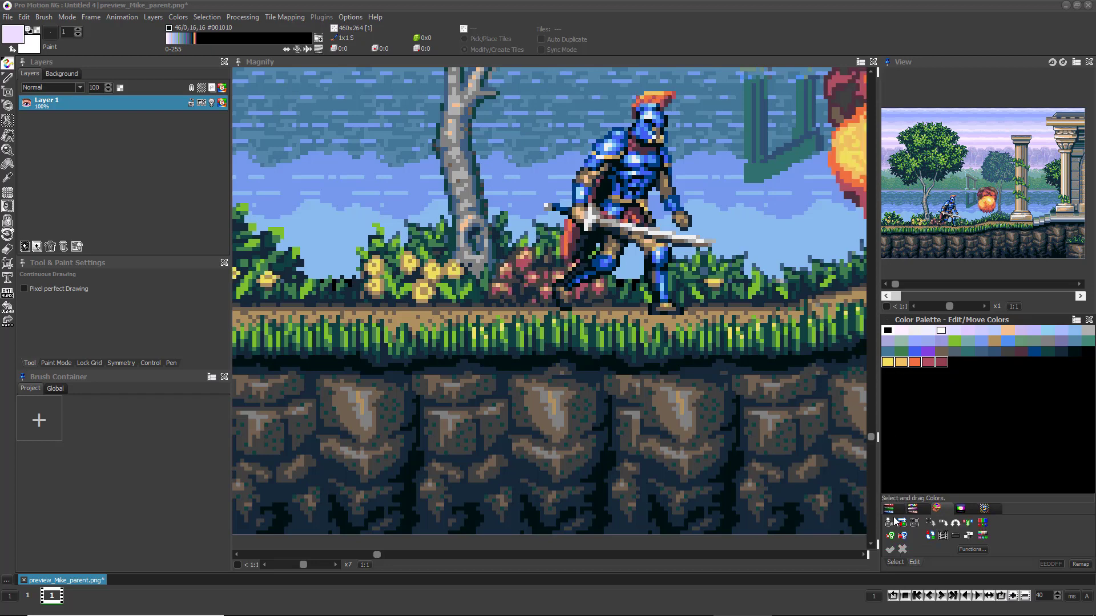
{"action": "left_click", "coordinate": [913, 524]}
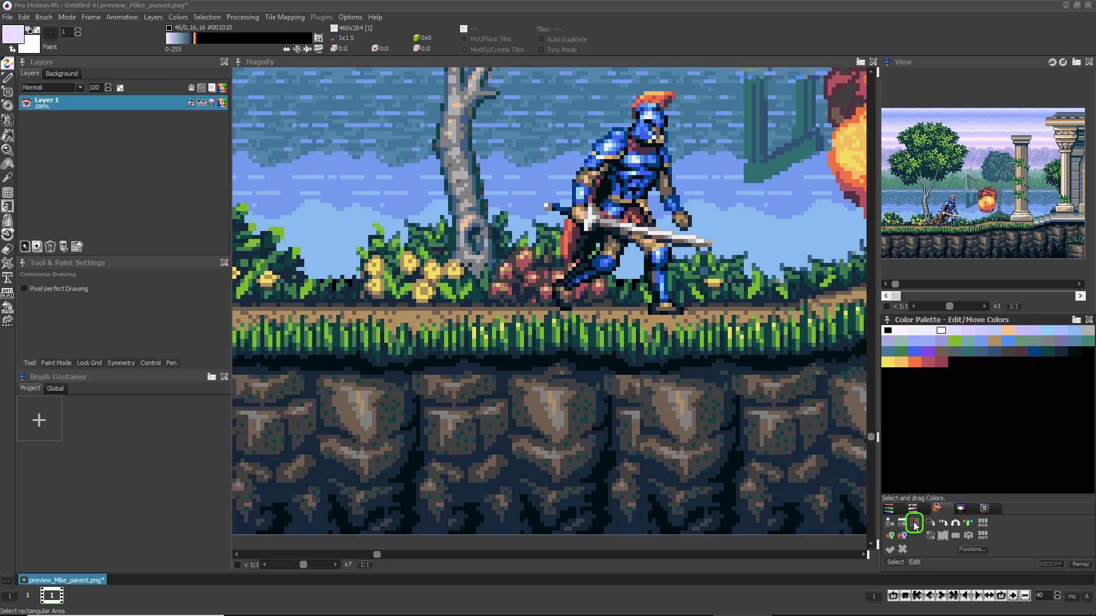
{"action": "left_click_drag", "start_coordinate": [901, 331], "coordinate": [940, 368]}
{"action": "left_click", "coordinate": [907, 339]}
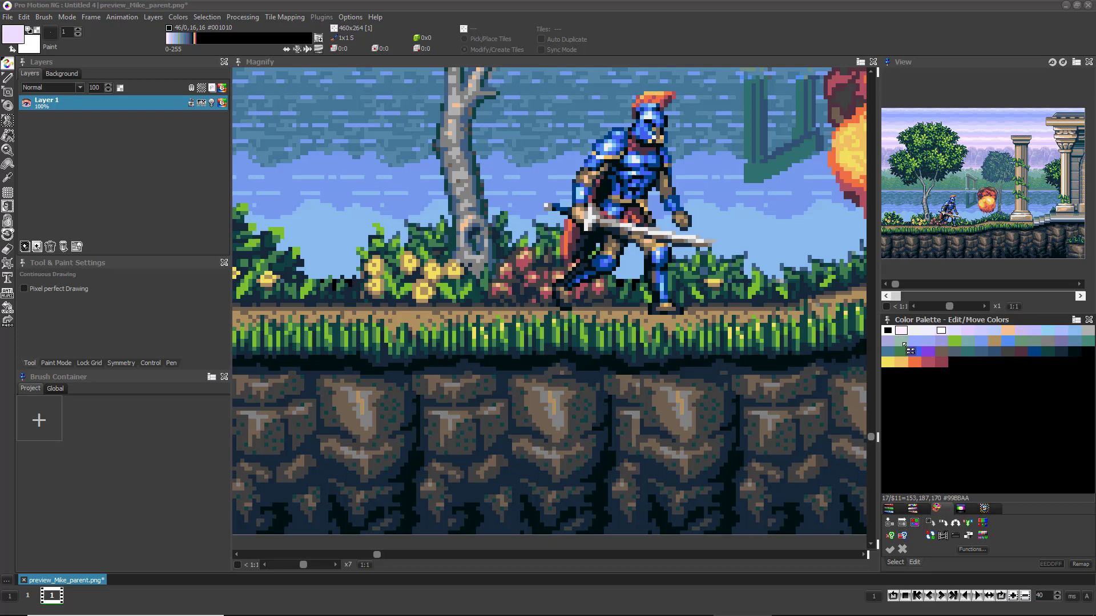
{"action": "left_click_drag", "start_coordinate": [913, 330], "coordinate": [949, 365]}
Clear the palette selection with Select none from the palette's right-click menu.
{"action": "right_click", "coordinate": [983, 386]}
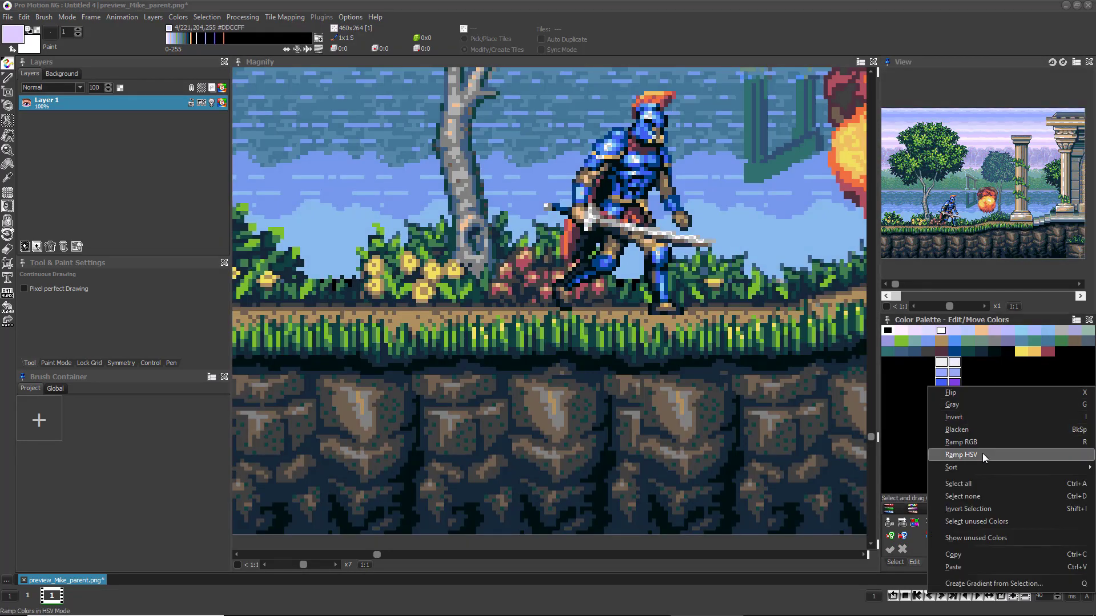
{"action": "mouse_move", "coordinate": [978, 467]}
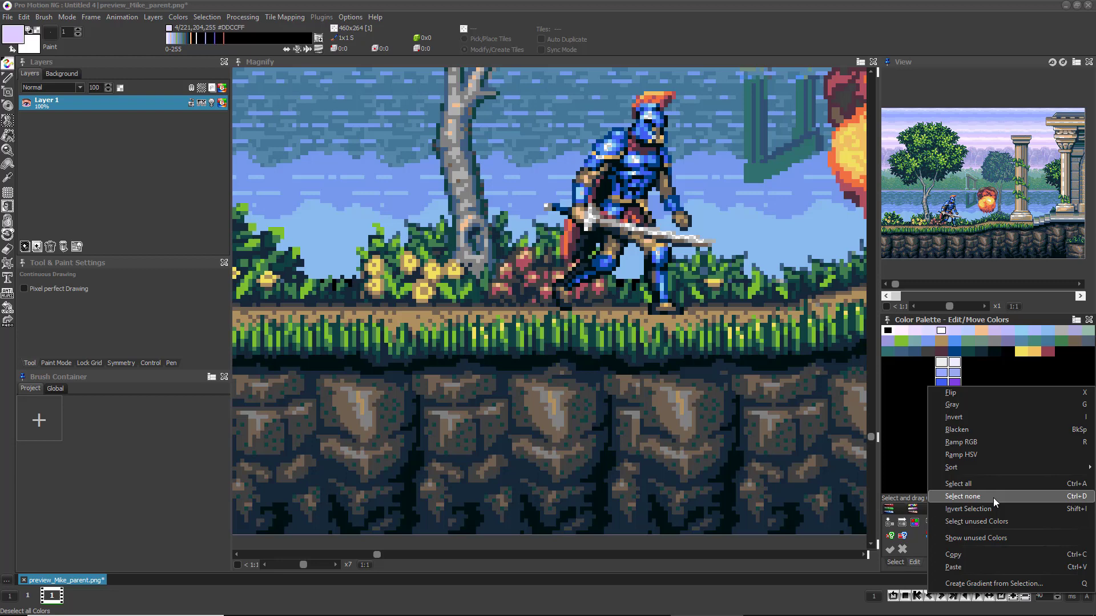
{"action": "left_click", "coordinate": [1006, 535]}
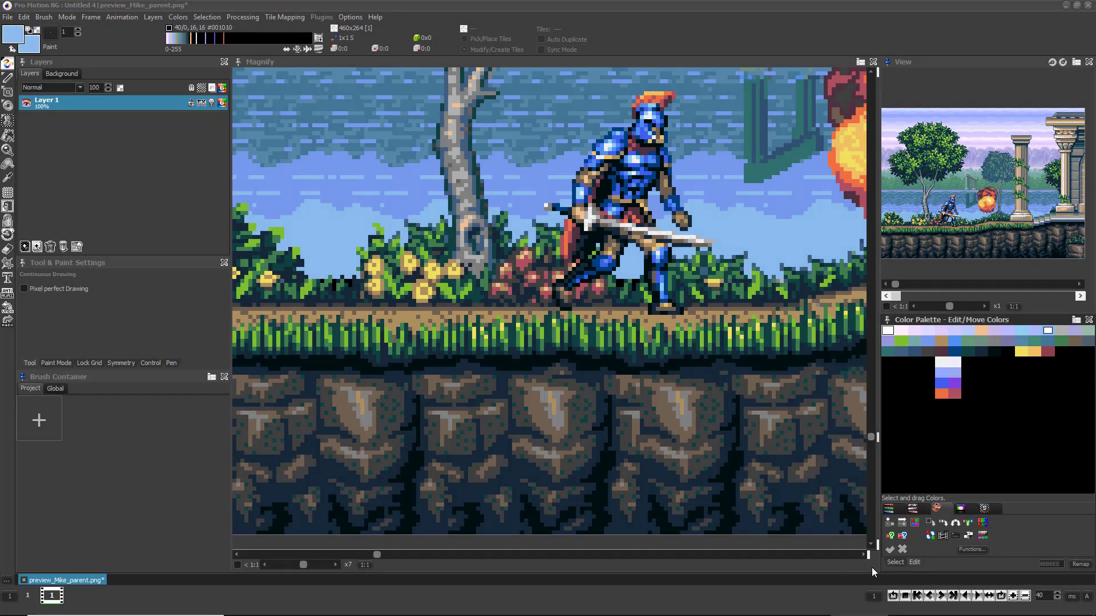
{"action": "left_click", "coordinate": [889, 523]}
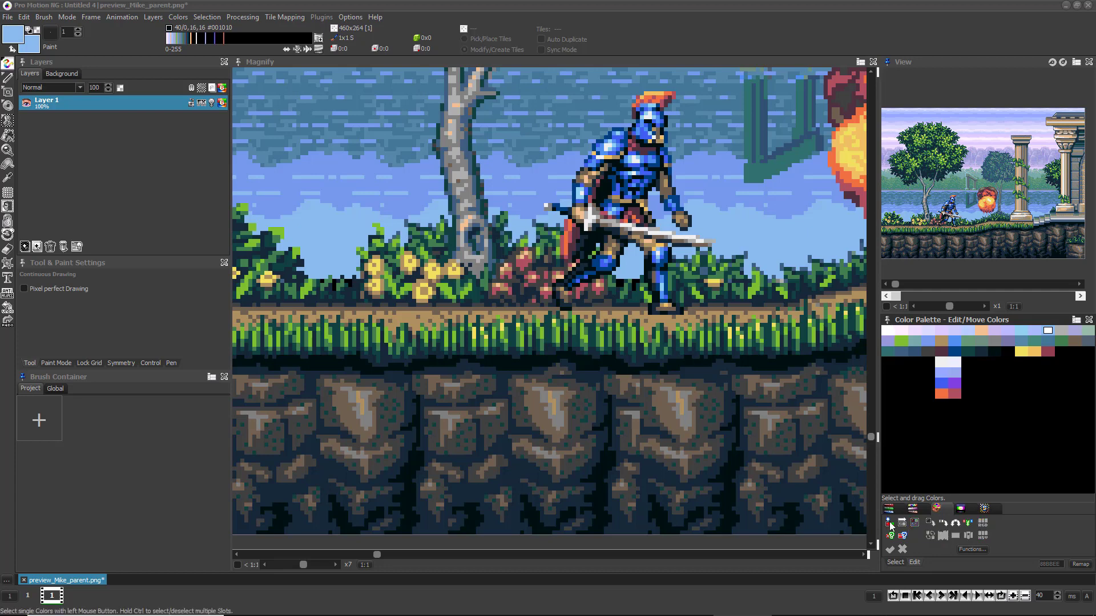
With Swap Colors, swap white from slot 0 into slot 1.
{"action": "left_click", "coordinate": [954, 524]}
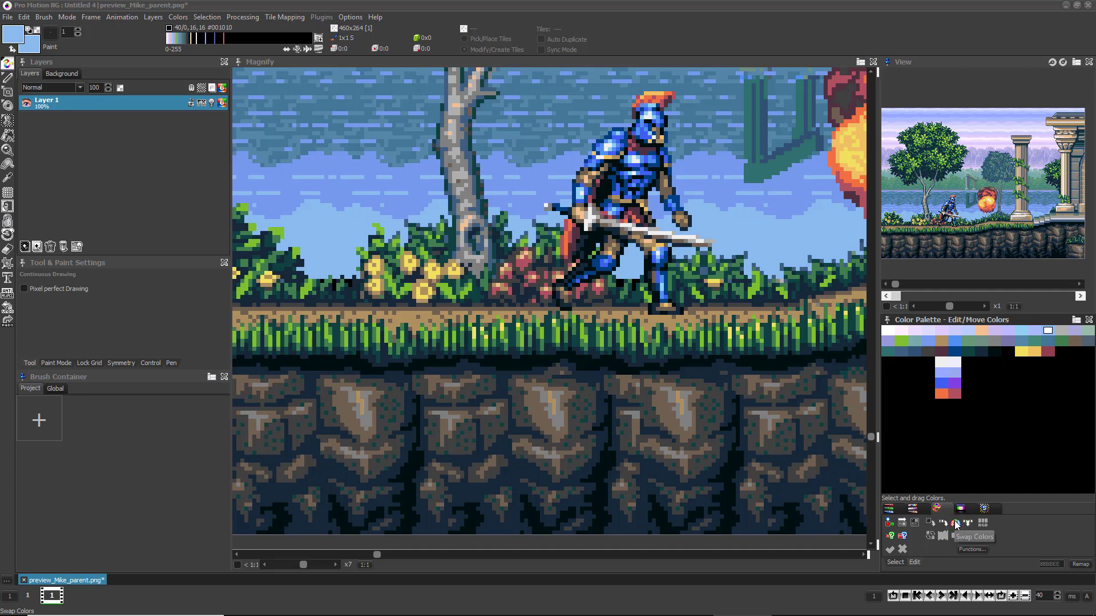
{"action": "left_click", "coordinate": [887, 331]}
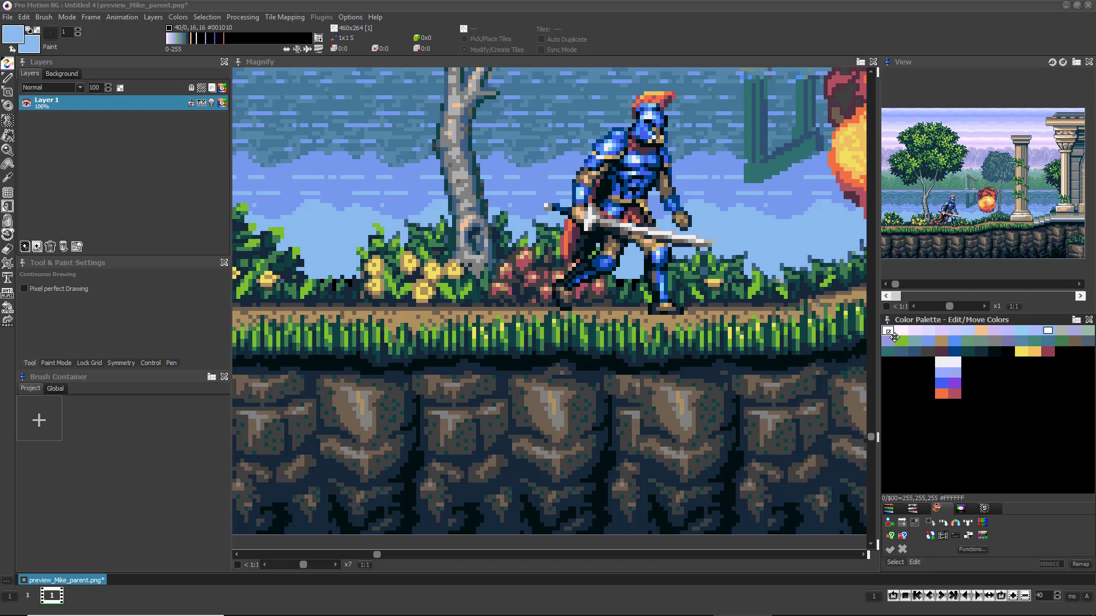
{"action": "left_click", "coordinate": [902, 335]}
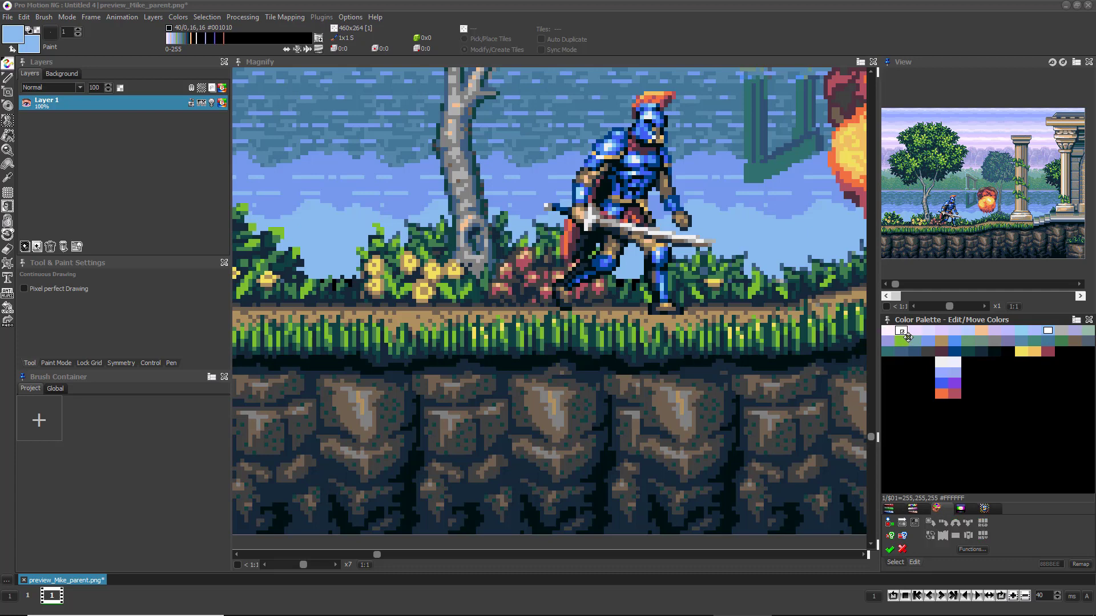
Preview white in slots 17 to 24, whitening sky, flowers and trunk, then cancel the swap.
{"action": "left_click", "coordinate": [907, 342]}
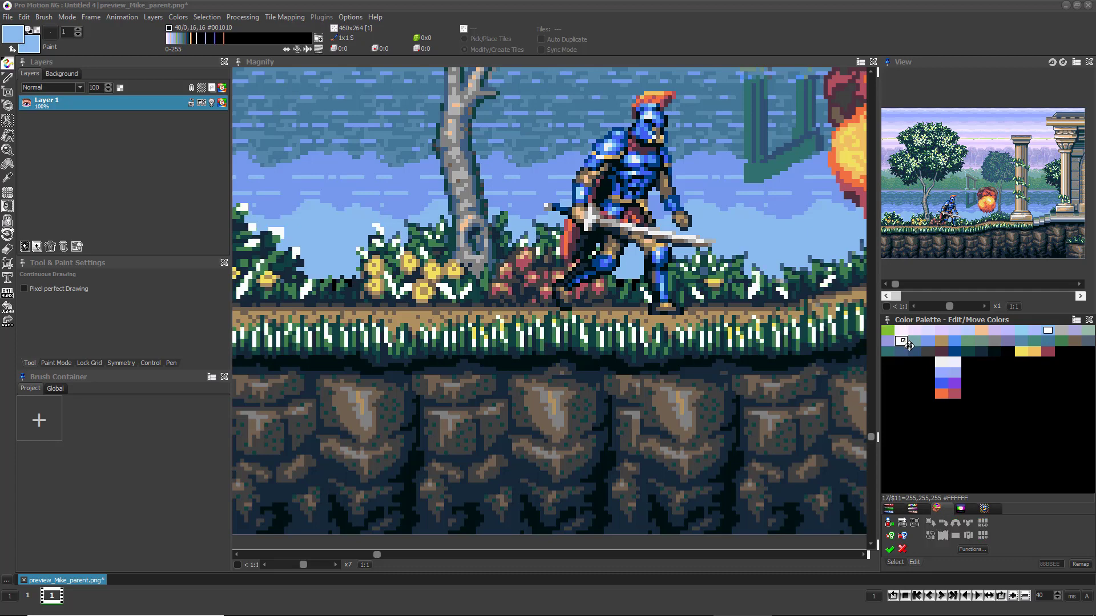
{"action": "left_click", "coordinate": [916, 344]}
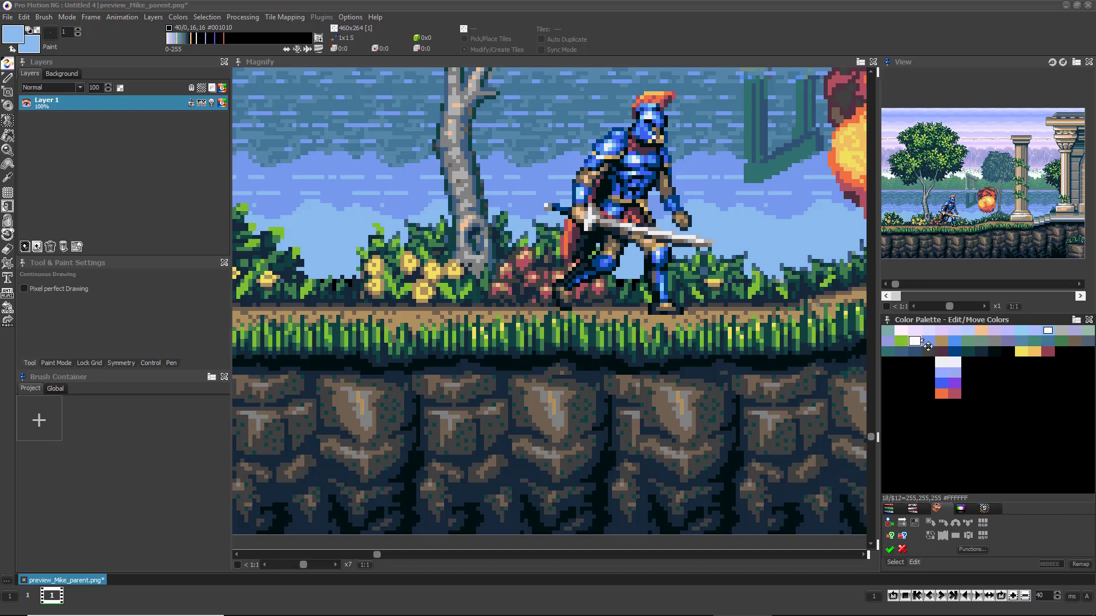
{"action": "left_click", "coordinate": [928, 344]}
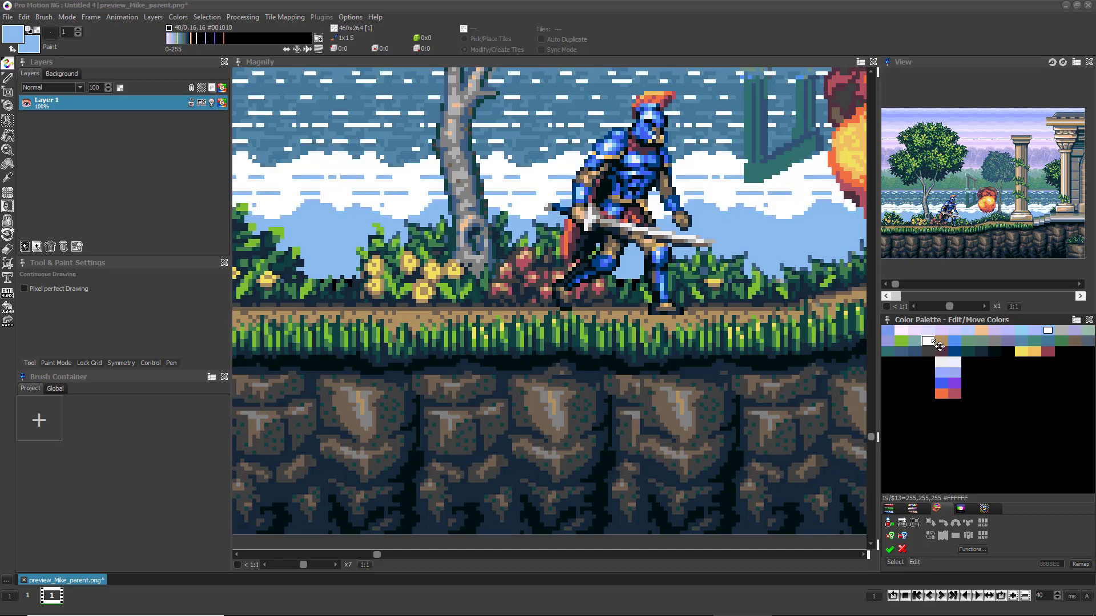
{"action": "left_click", "coordinate": [943, 344]}
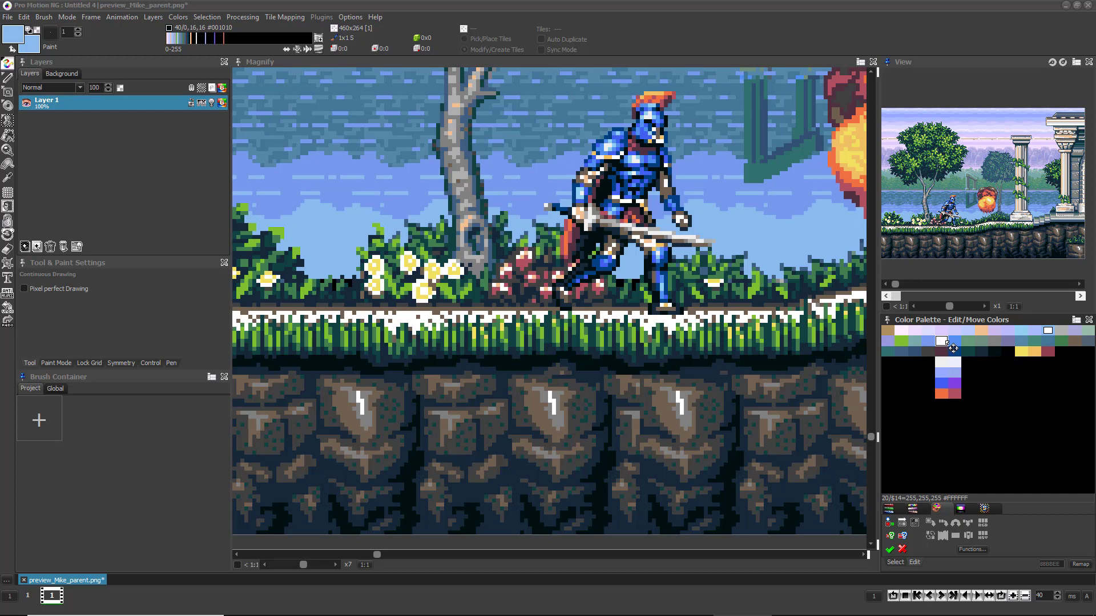
{"action": "left_click", "coordinate": [956, 345]}
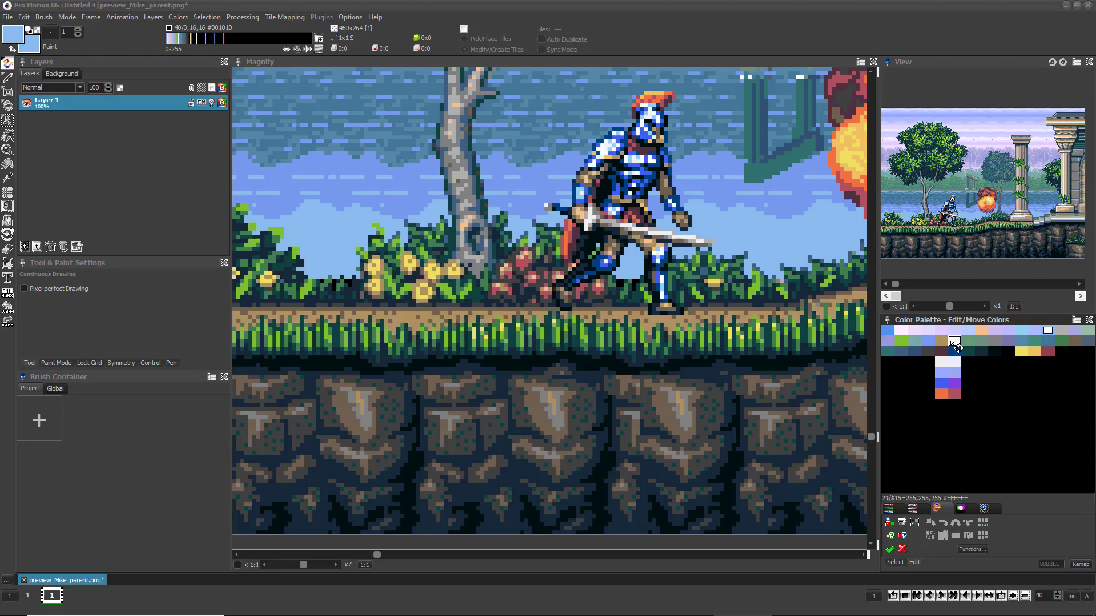
{"action": "left_click", "coordinate": [966, 342]}
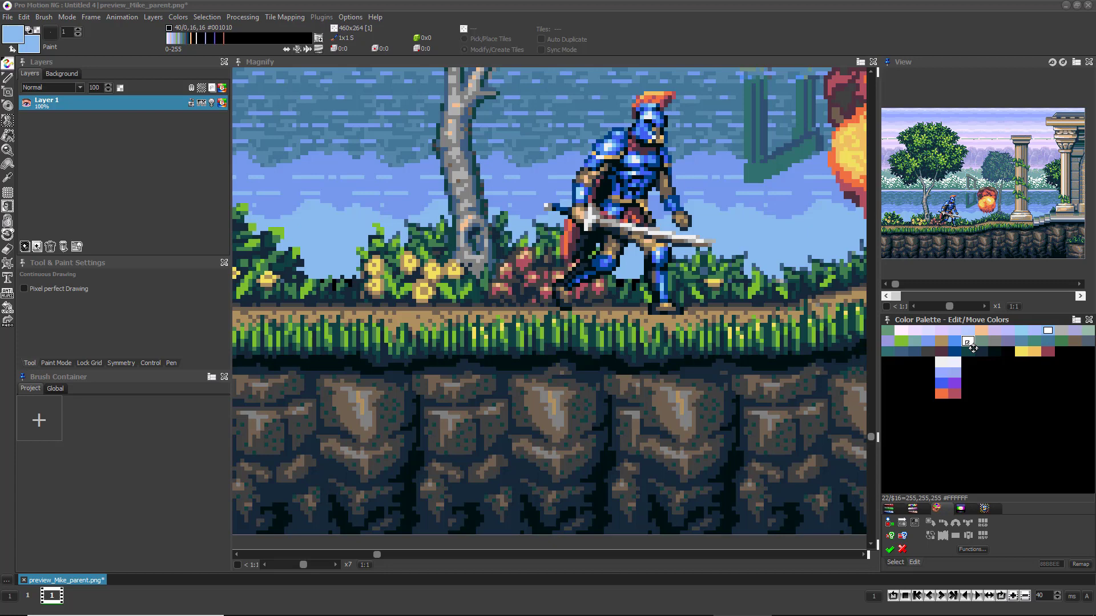
{"action": "left_click", "coordinate": [981, 342]}
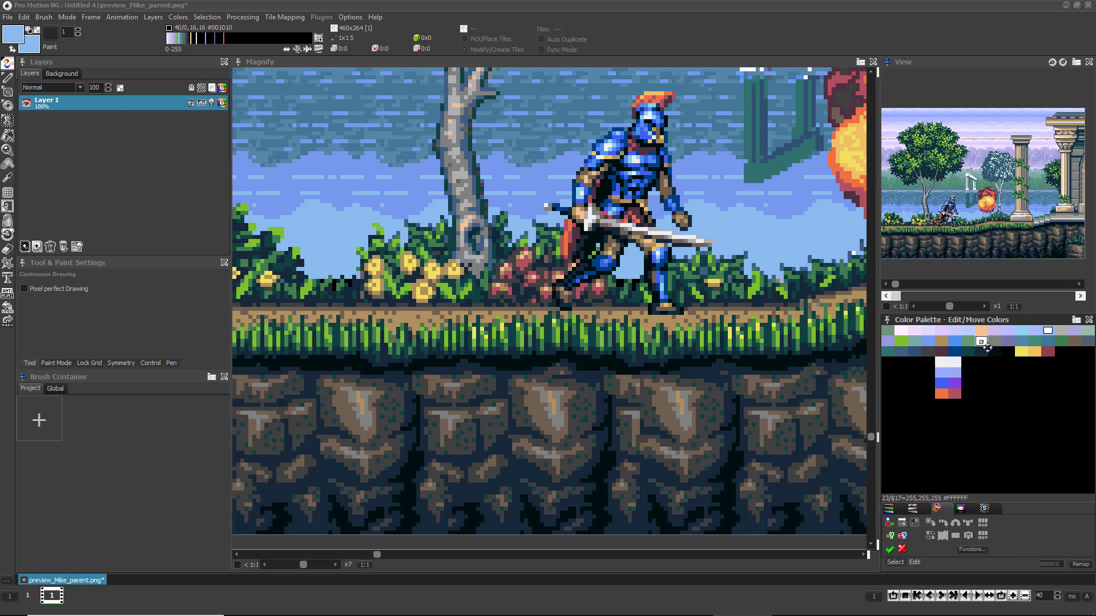
{"action": "left_click", "coordinate": [993, 343]}
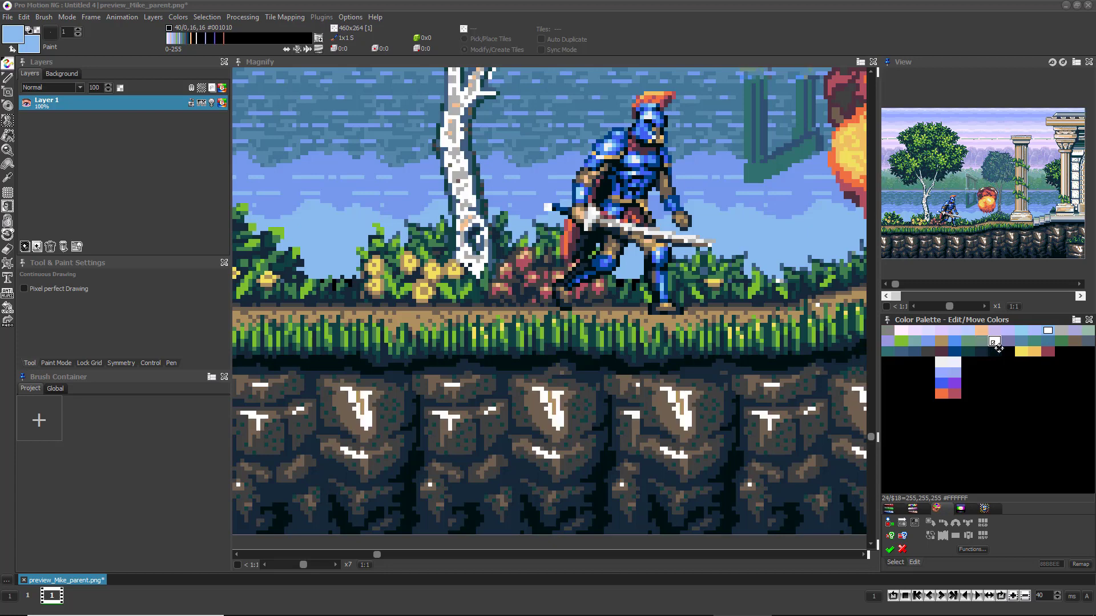
{"action": "left_click_drag", "start_coordinate": [998, 348], "coordinate": [1000, 354]}
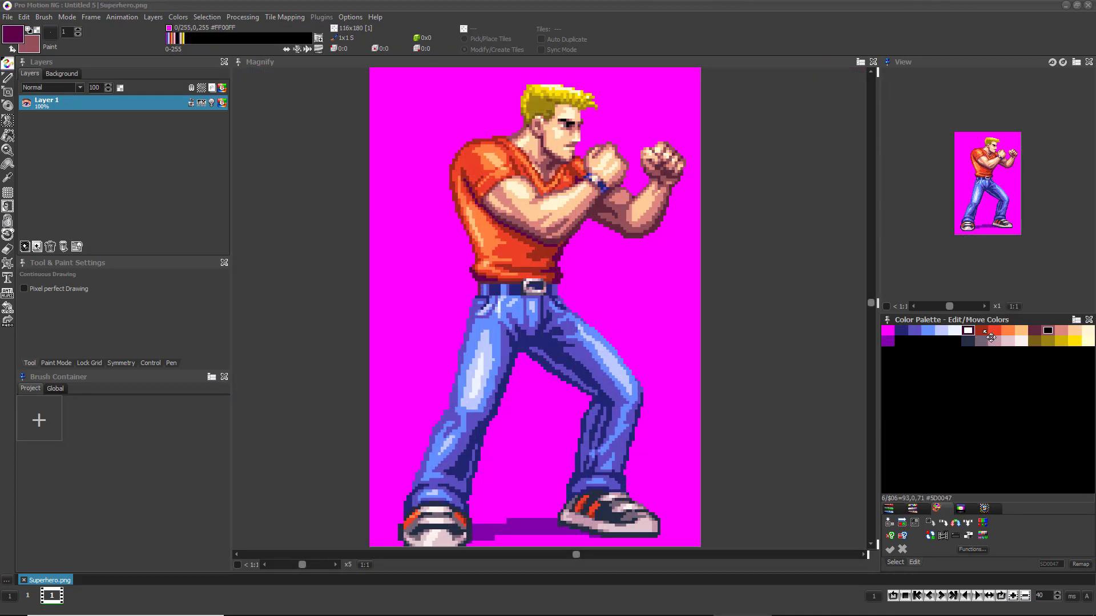
Untick Apply Color Movement to Pixels, then drag colour ranges to give the fighter blue hair and red trousers.
{"action": "left_click_drag", "start_coordinate": [1022, 331], "coordinate": [908, 381]}
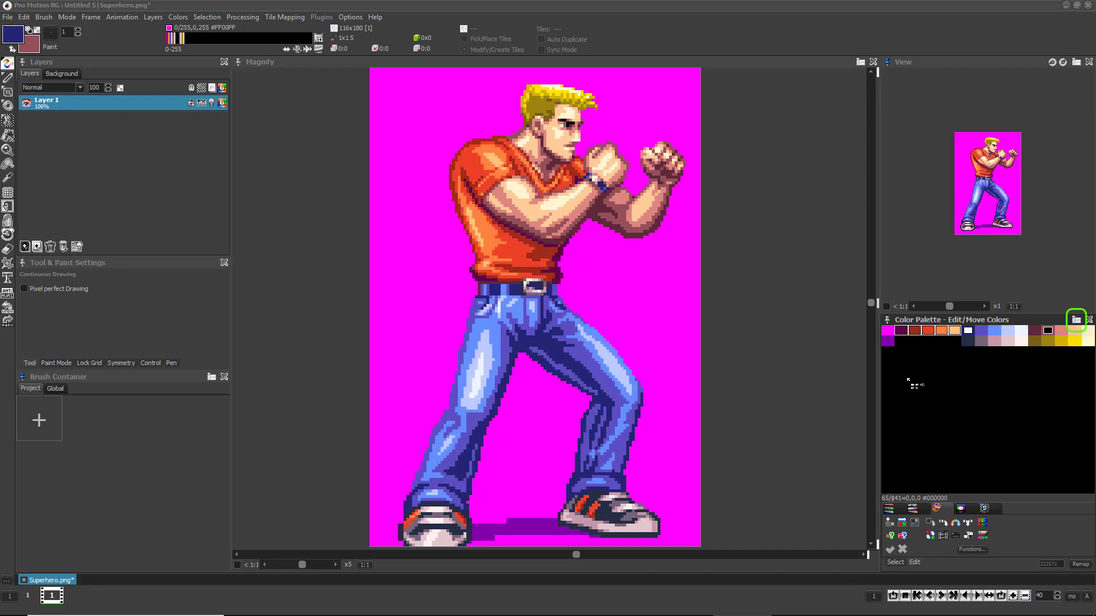
{"action": "key", "text": "ctrl+z"}
{"action": "left_click", "coordinate": [1076, 319]}
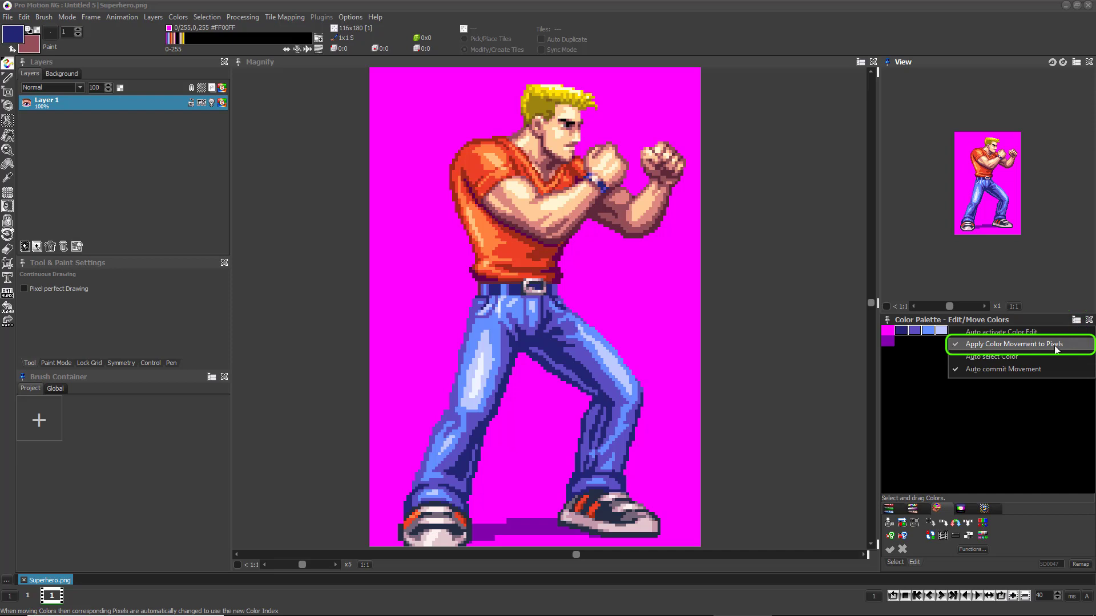
{"action": "left_click", "coordinate": [979, 343]}
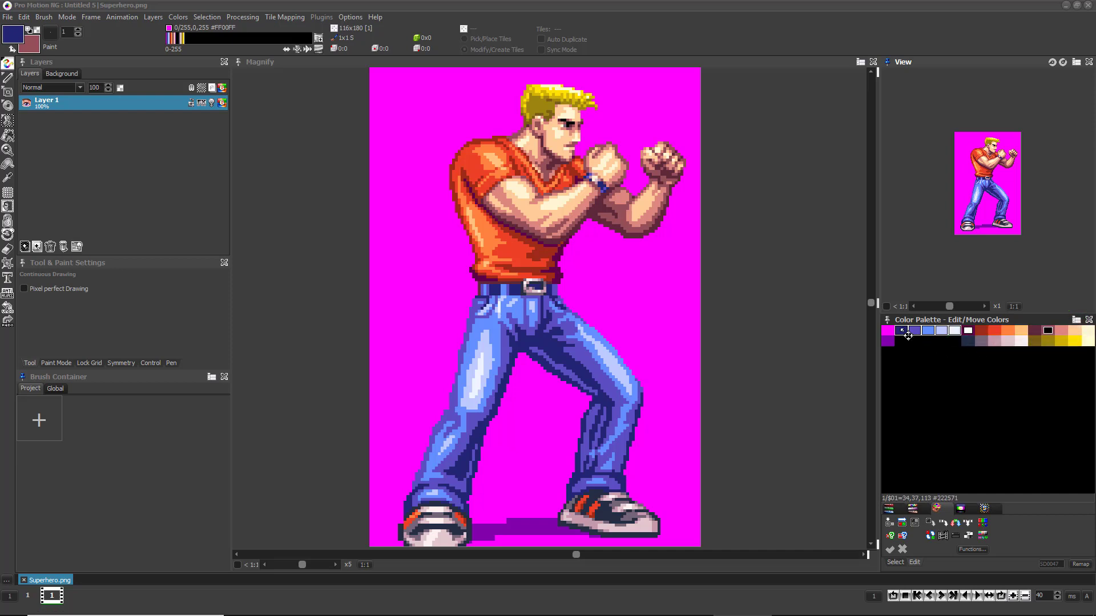
{"action": "left_click_drag", "start_coordinate": [901, 331], "coordinate": [1034, 341]}
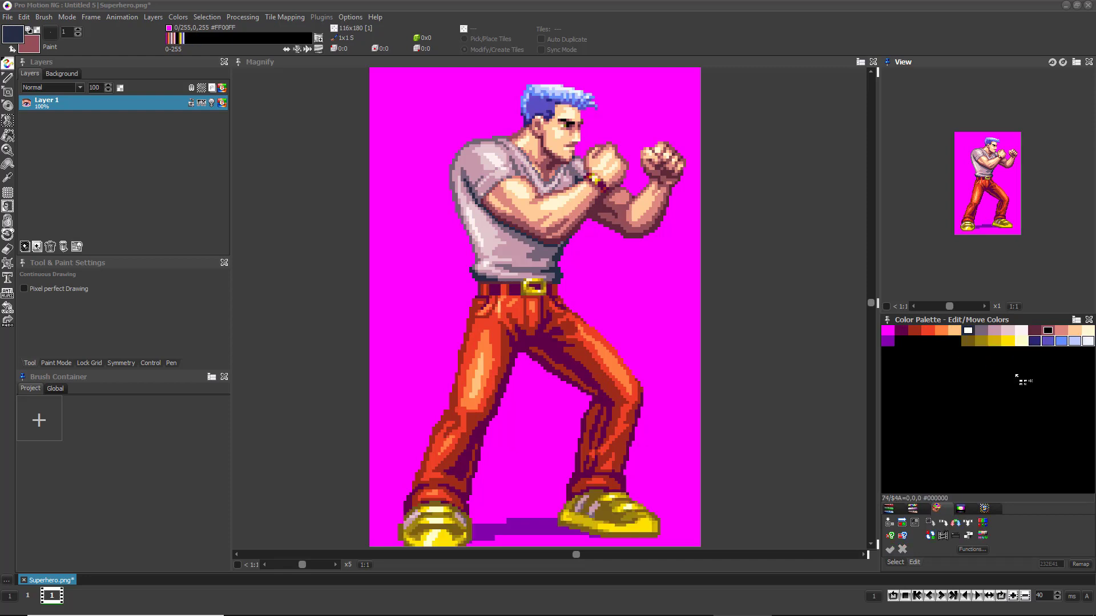
{"action": "left_click_drag", "start_coordinate": [912, 378], "coordinate": [908, 377]}
Turn the five trouser colours purple with Edit Contrast at H -101, S -20, B -18, C 23.
{"action": "left_click", "coordinate": [961, 509]}
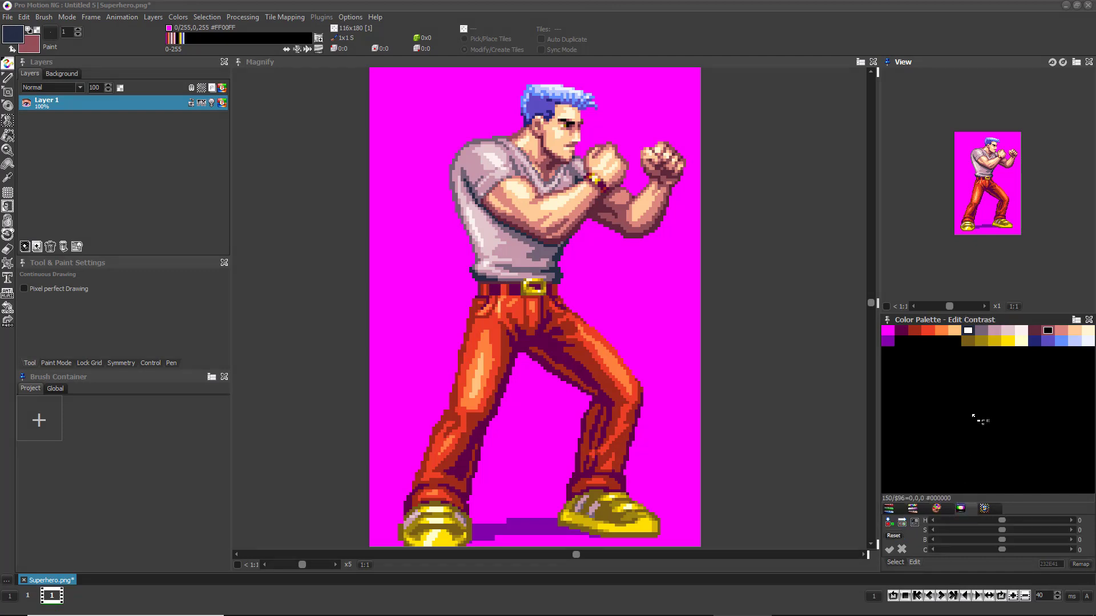
{"action": "left_click_drag", "start_coordinate": [901, 331], "coordinate": [953, 335]}
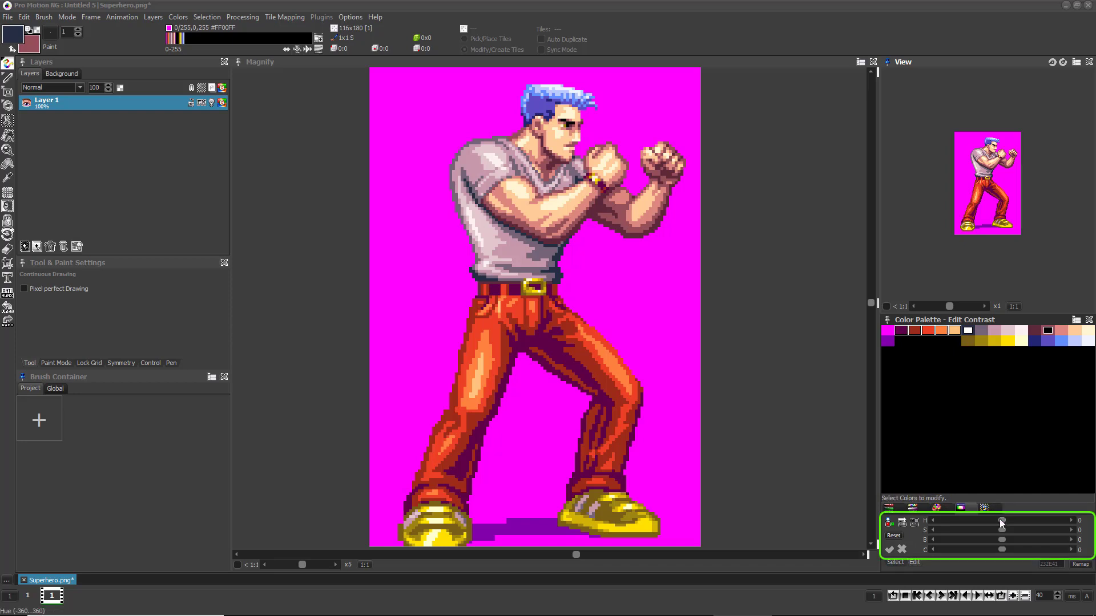
{"action": "mouse_move", "coordinate": [1002, 521]}
{"action": "left_mouse_down"}
{"action": "mouse_move", "coordinate": [969, 521]}
{"action": "mouse_move", "coordinate": [1012, 549]}
{"action": "mouse_move", "coordinate": [996, 538]}
{"action": "left_mouse_up"}
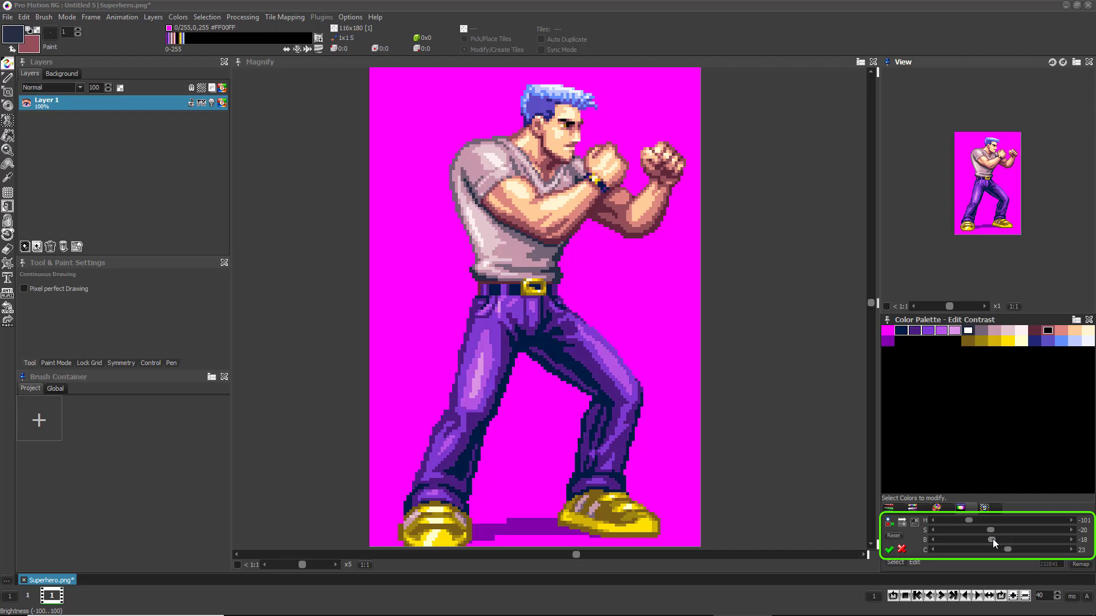
{"action": "left_click", "coordinate": [889, 549]}
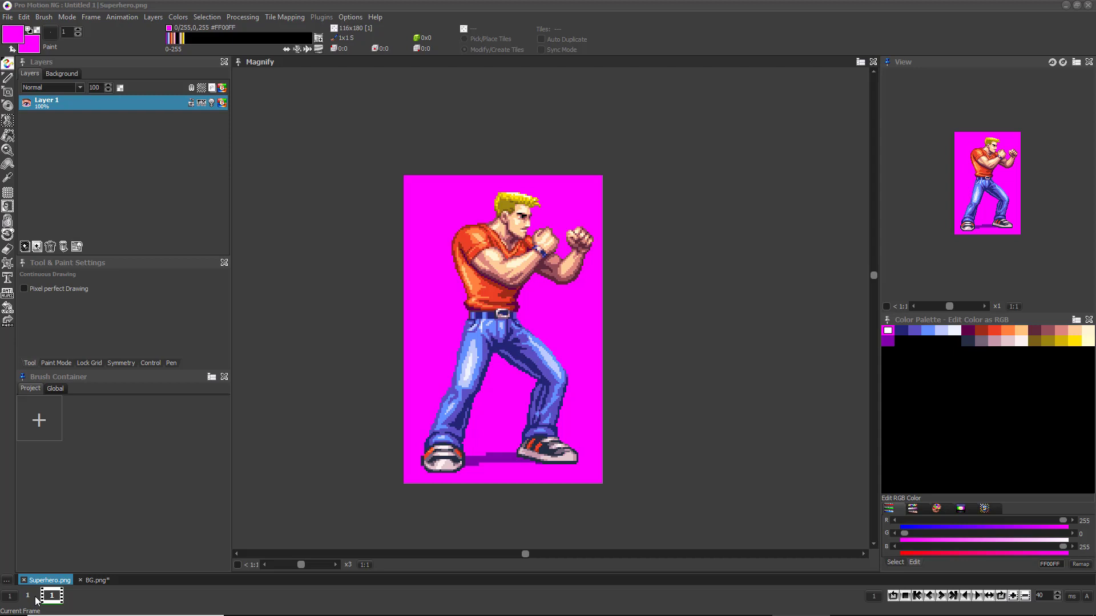
Select the top row of Superhero.png's palette colours in Edit/Move Colors mode and copy them.
{"action": "left_click", "coordinate": [95, 581]}
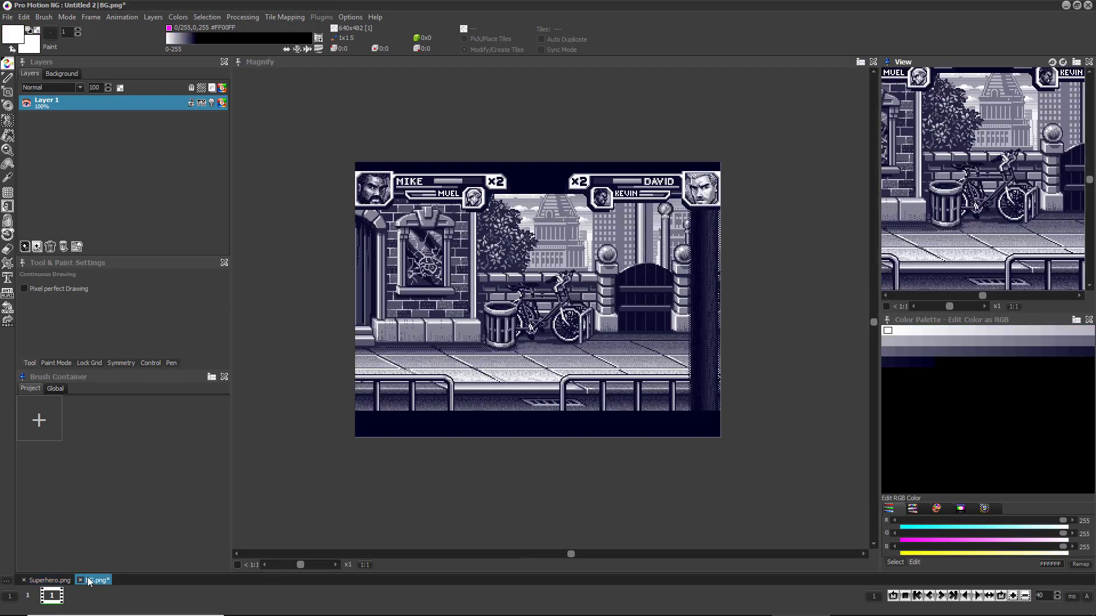
{"action": "left_click", "coordinate": [50, 580]}
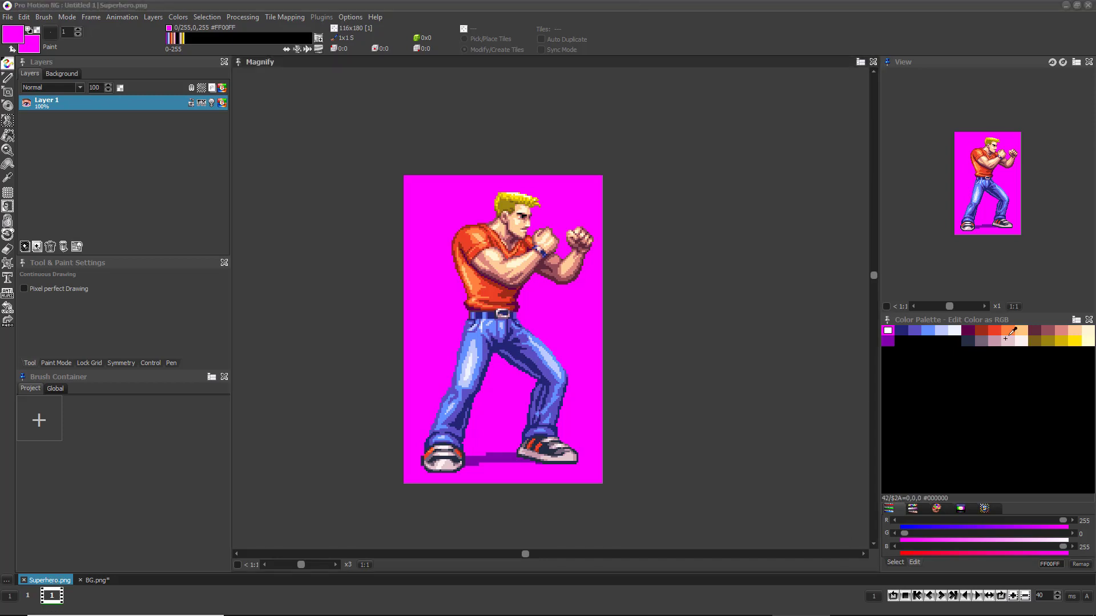
{"action": "left_click", "coordinate": [936, 508]}
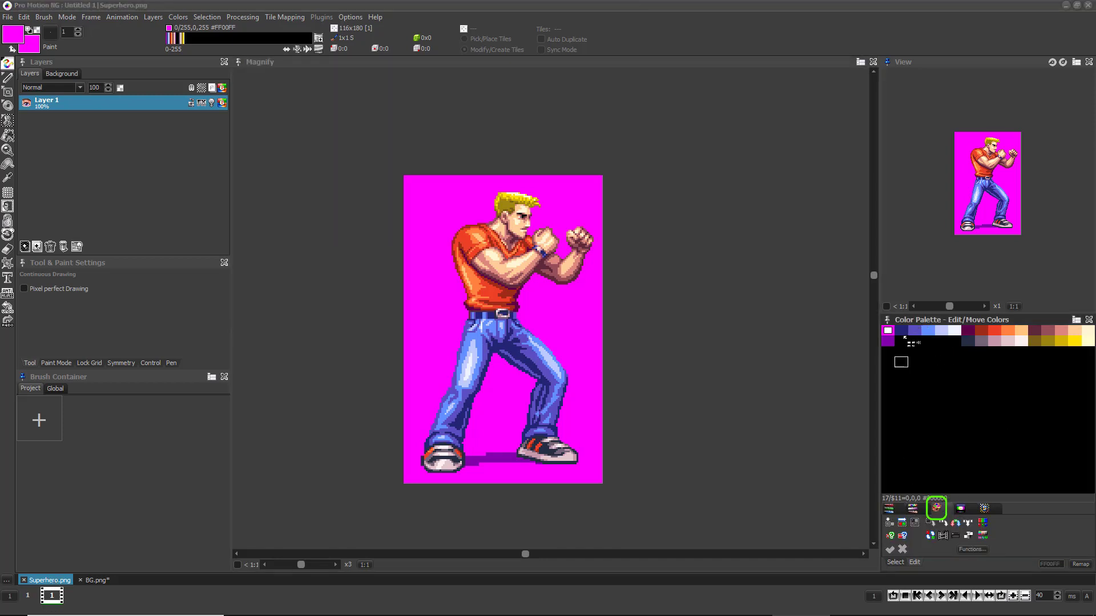
{"action": "left_click", "coordinate": [902, 528]}
{"action": "left_click_drag", "start_coordinate": [900, 332], "coordinate": [1092, 347]}
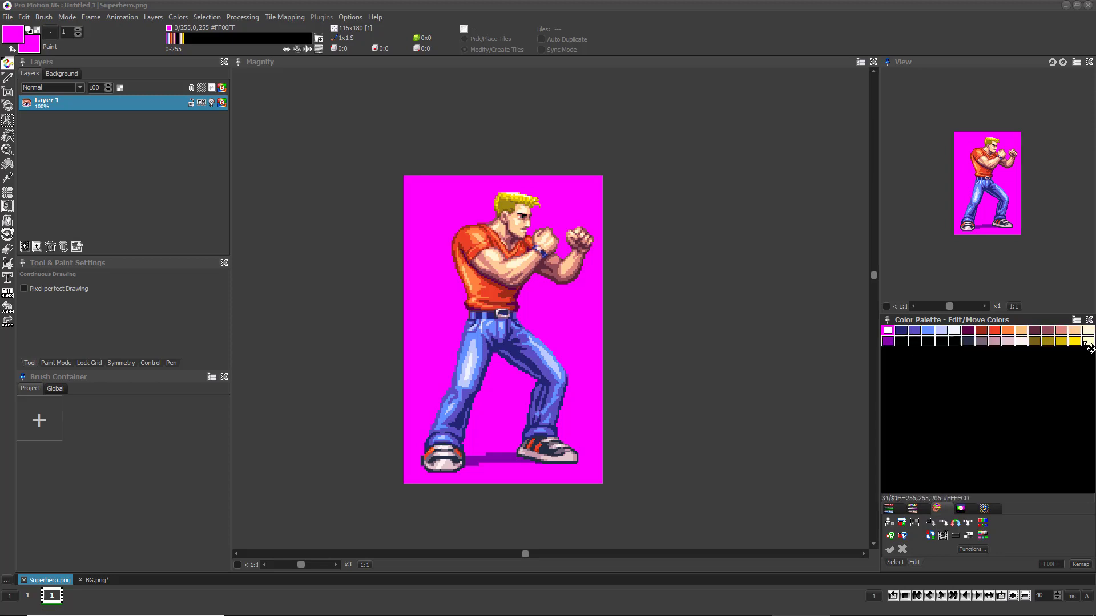
{"action": "right_click", "coordinate": [1092, 347]}
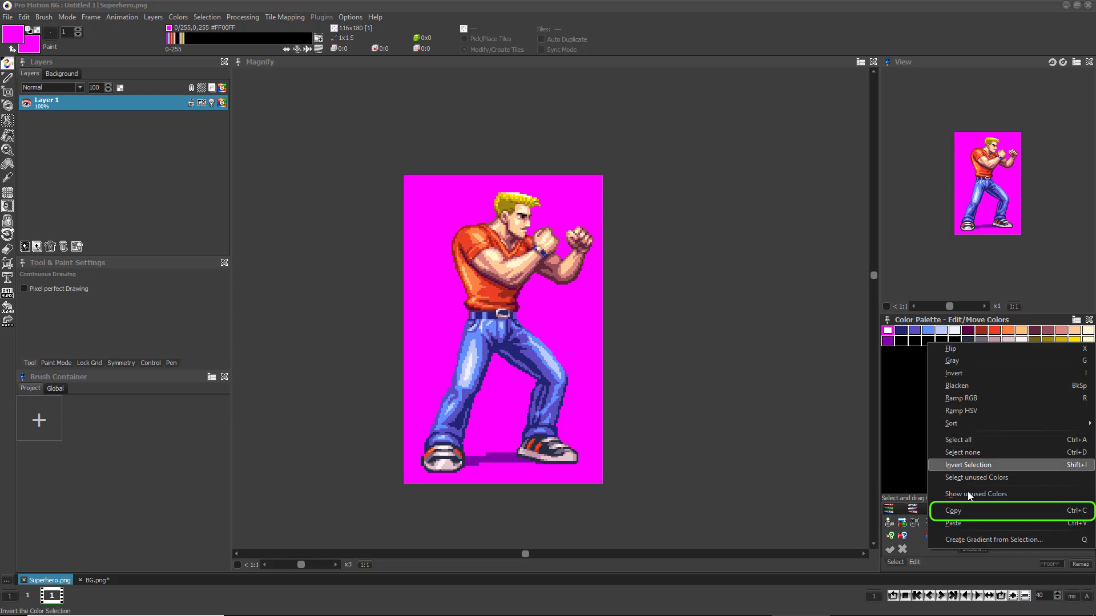
{"action": "left_click", "coordinate": [966, 509]}
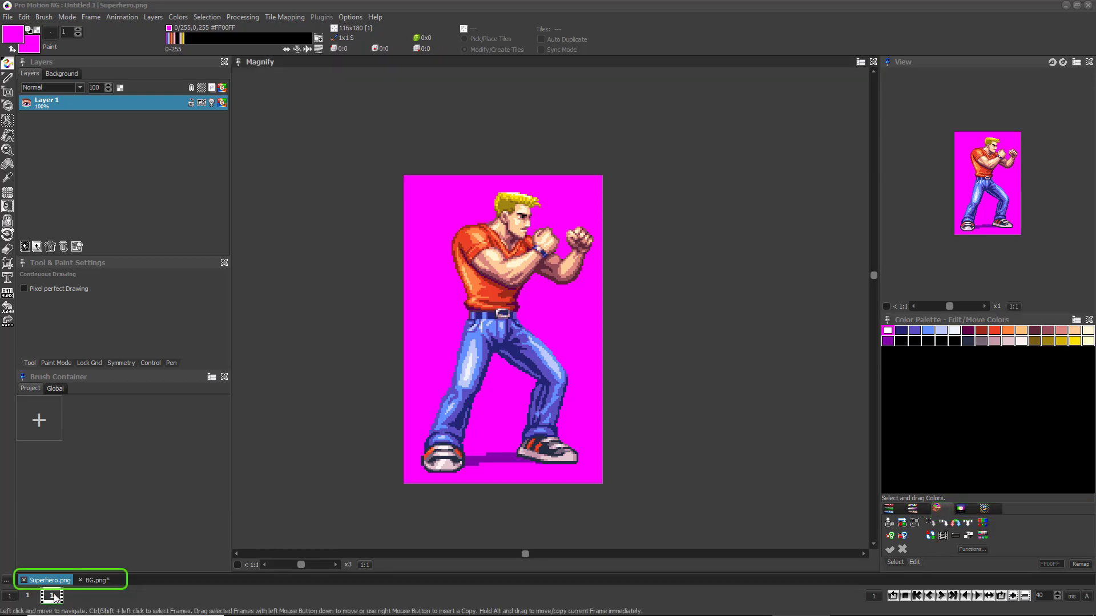
Paste the fighter's colours into BG.png's palette below the greys, then pick up the fighter as a brush.
{"action": "left_click", "coordinate": [97, 580]}
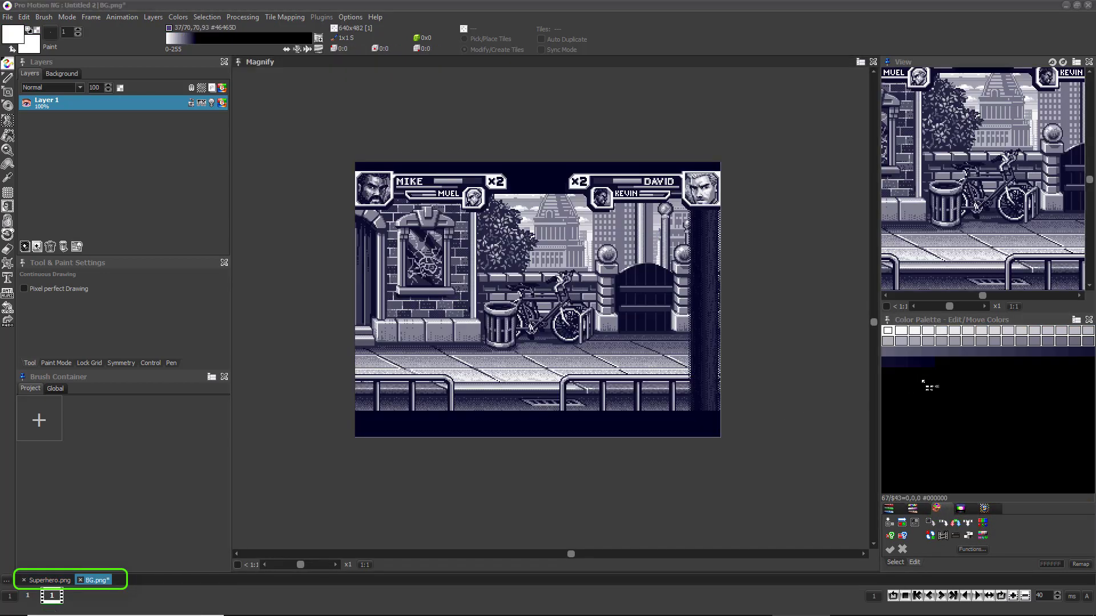
{"action": "right_click", "coordinate": [906, 364]}
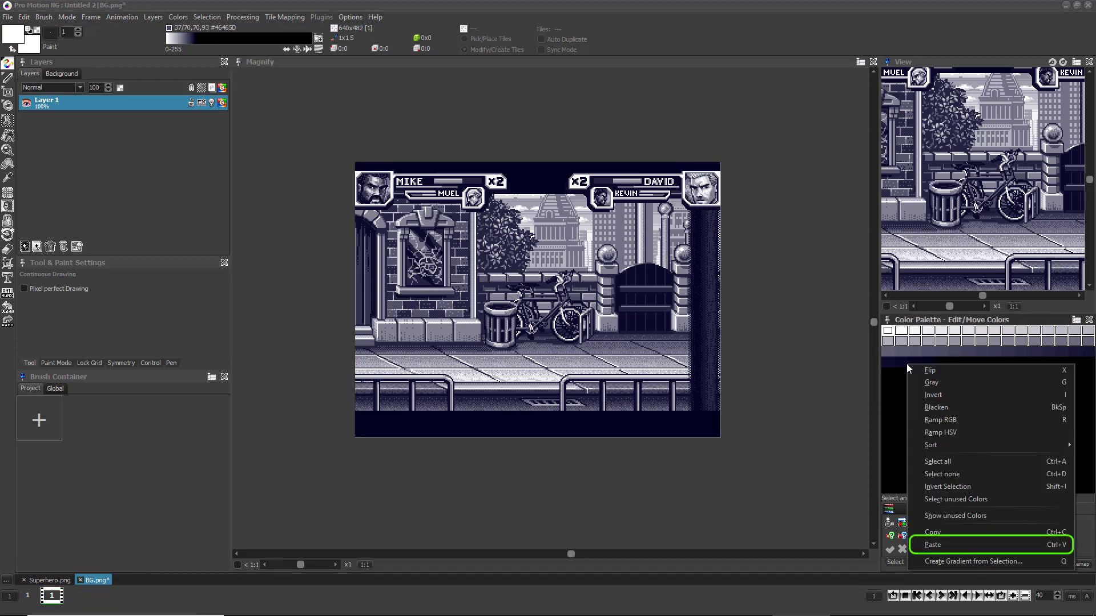
{"action": "left_click", "coordinate": [946, 545]}
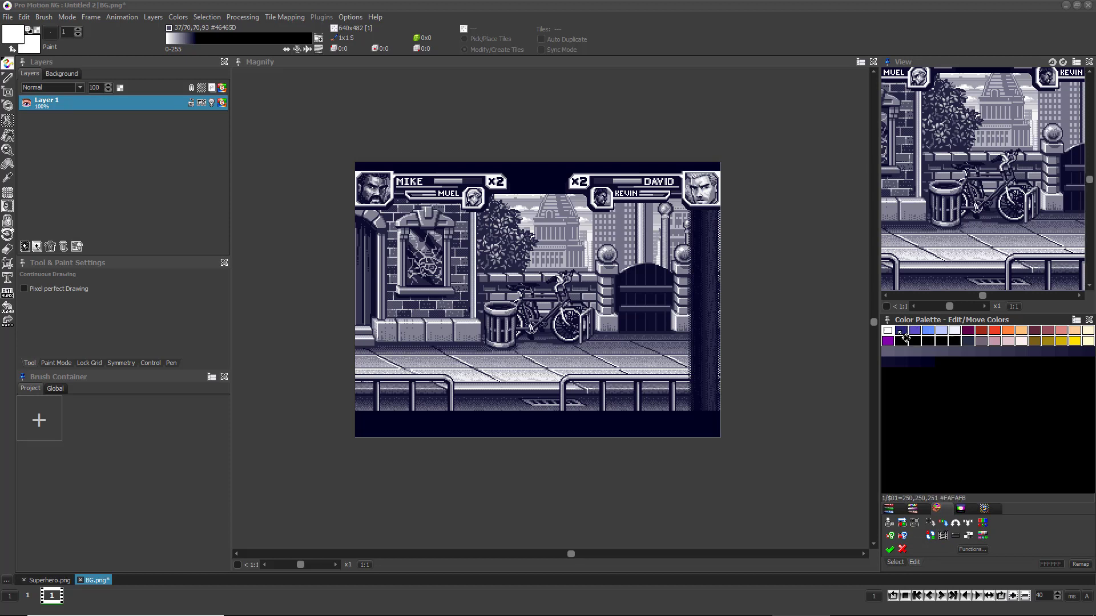
{"action": "left_click_drag", "start_coordinate": [906, 338], "coordinate": [903, 406]}
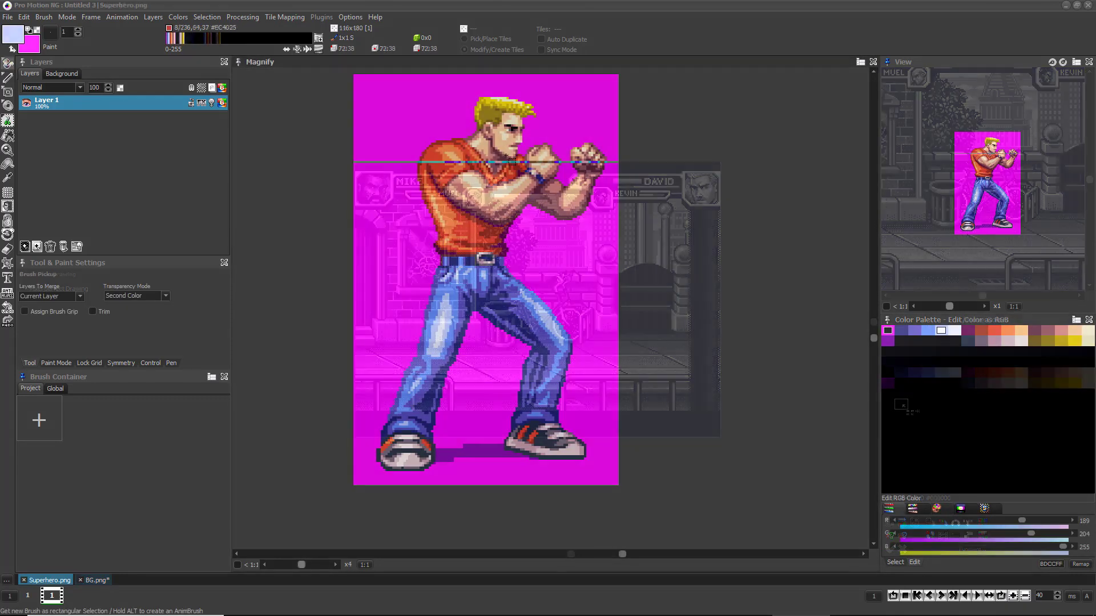
{"action": "mouse_move", "coordinate": [359, 87]}
{"action": "left_mouse_down"}
{"action": "mouse_move", "coordinate": [478, 128]}
{"action": "mouse_move", "coordinate": [616, 423]}
{"action": "mouse_move", "coordinate": [618, 485]}
{"action": "left_mouse_up"}
Bring the fighter brush over BG.png and start Colors > Import Colors from Brush.
{"action": "key", "text": "ctrl+Tab"}
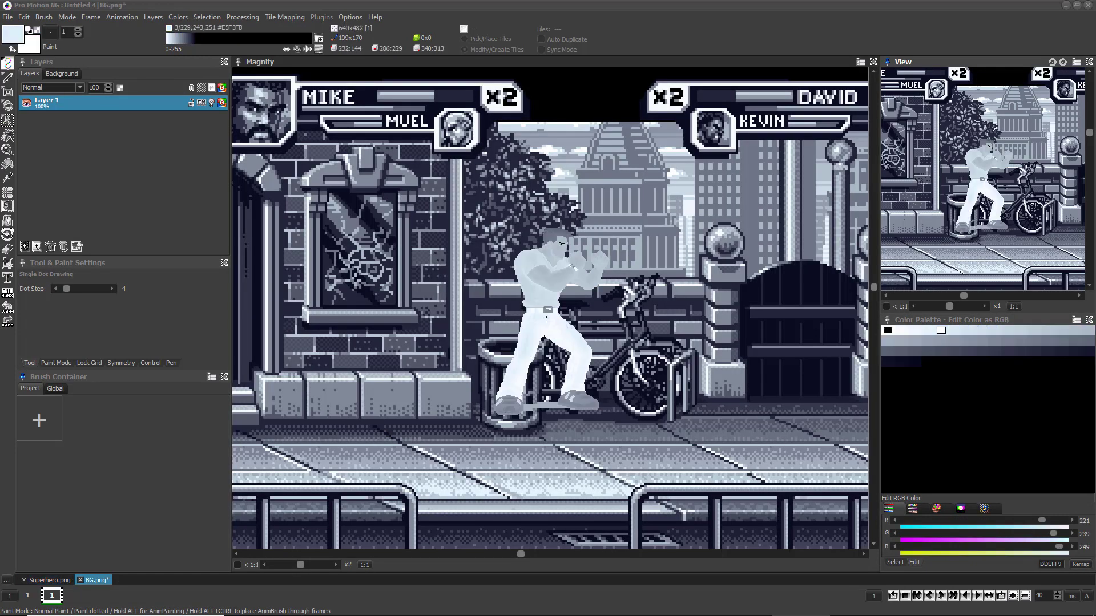
{"action": "left_click", "coordinate": [175, 17]}
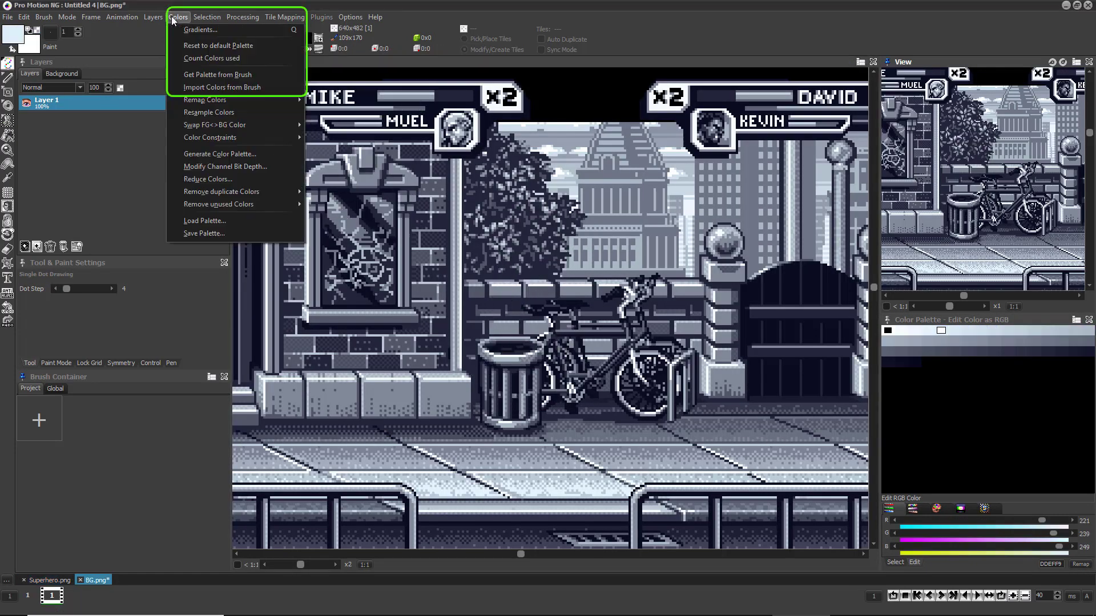
{"action": "left_click", "coordinate": [222, 88]}
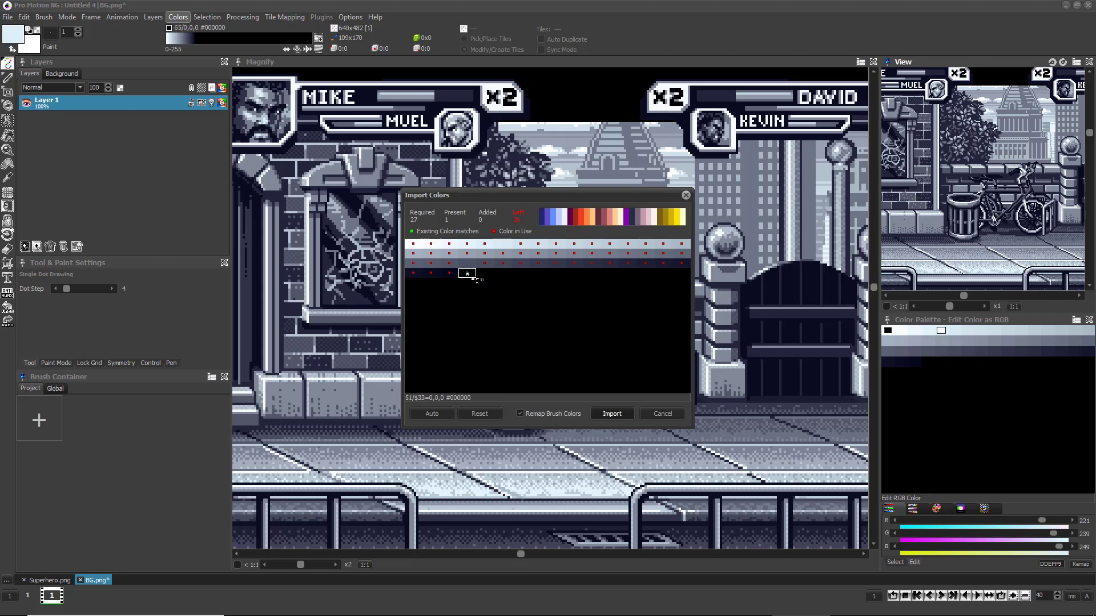
Place the brush's new colours into two empty palette rows and import them.
{"action": "left_click", "coordinate": [472, 275]}
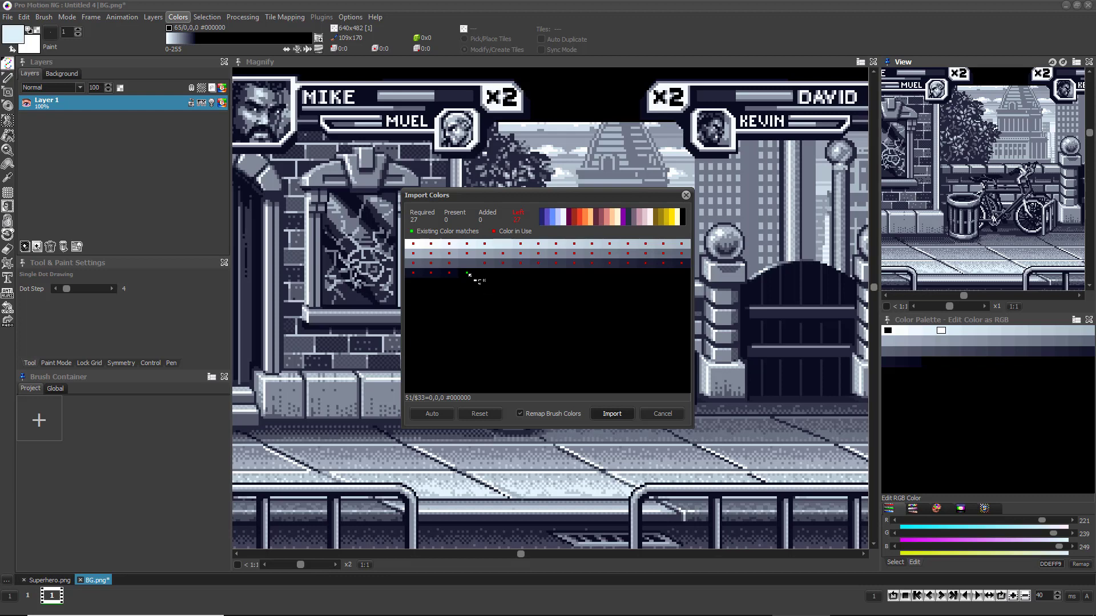
{"action": "left_click", "coordinate": [469, 275]}
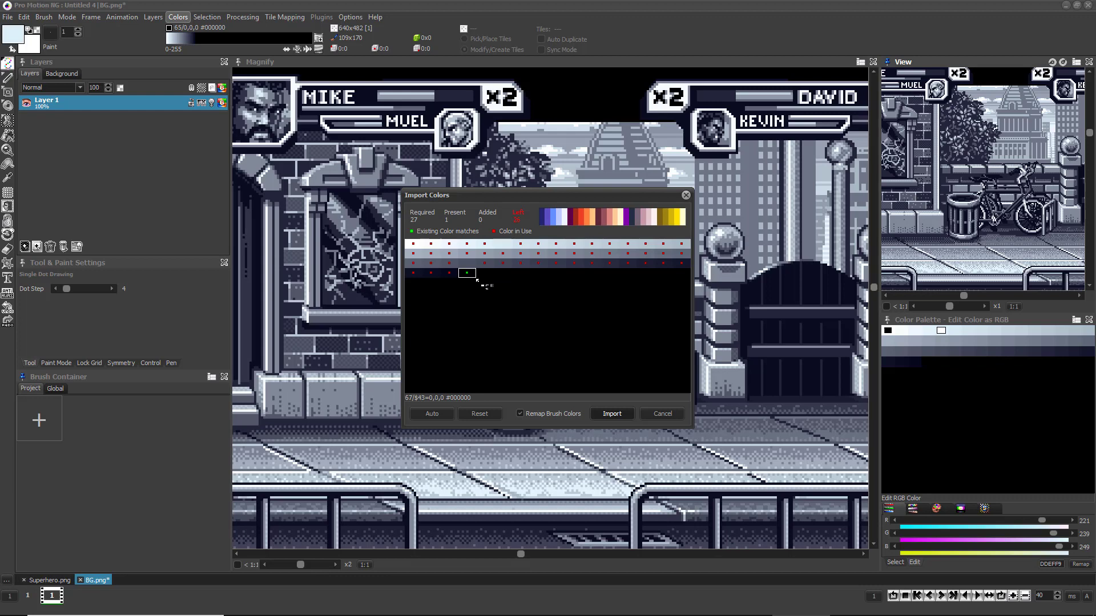
{"action": "left_click_drag", "start_coordinate": [412, 290], "coordinate": [687, 292]}
{"action": "left_click_drag", "start_coordinate": [418, 297], "coordinate": [579, 298]}
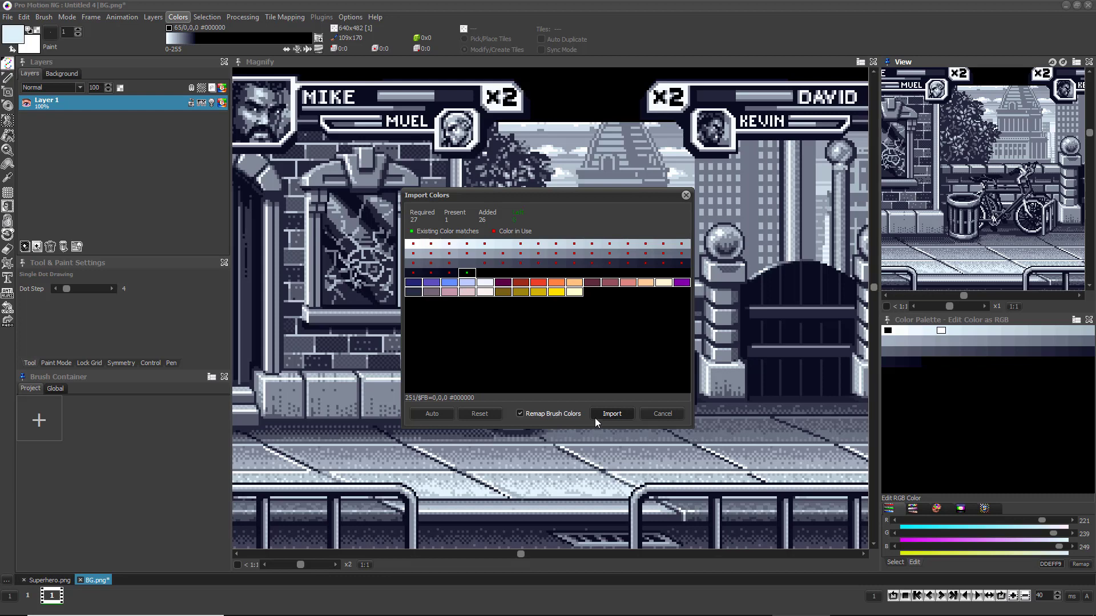
{"action": "left_click", "coordinate": [612, 414]}
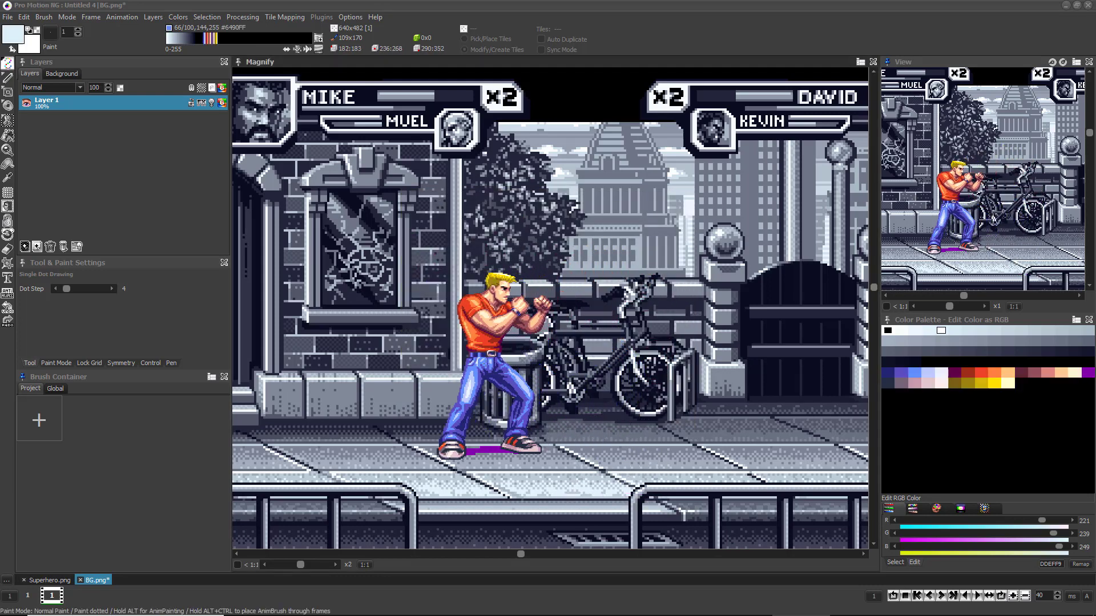
Stamp the fighter onto the street, then blacken every palette colour the image doesn't use.
{"action": "left_click", "coordinate": [450, 378]}
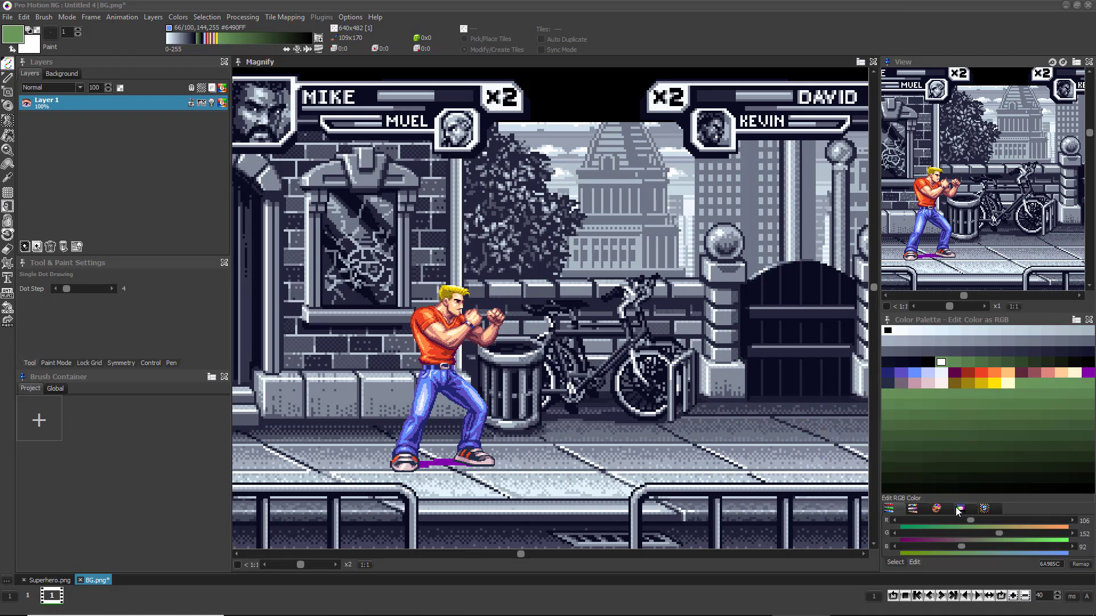
{"action": "left_click", "coordinate": [937, 510]}
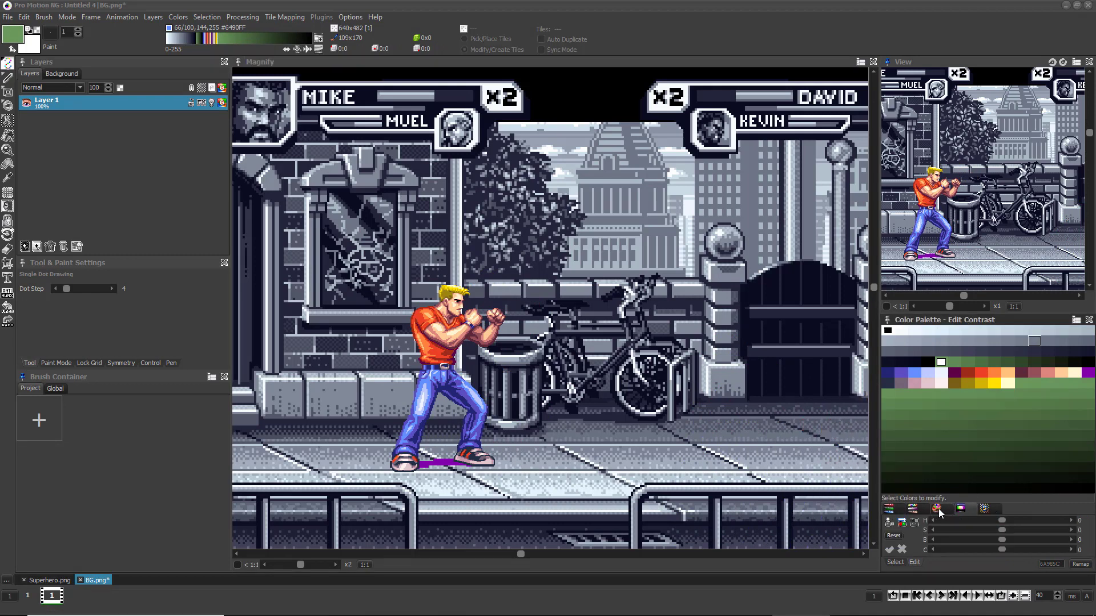
{"action": "left_click", "coordinate": [938, 510]}
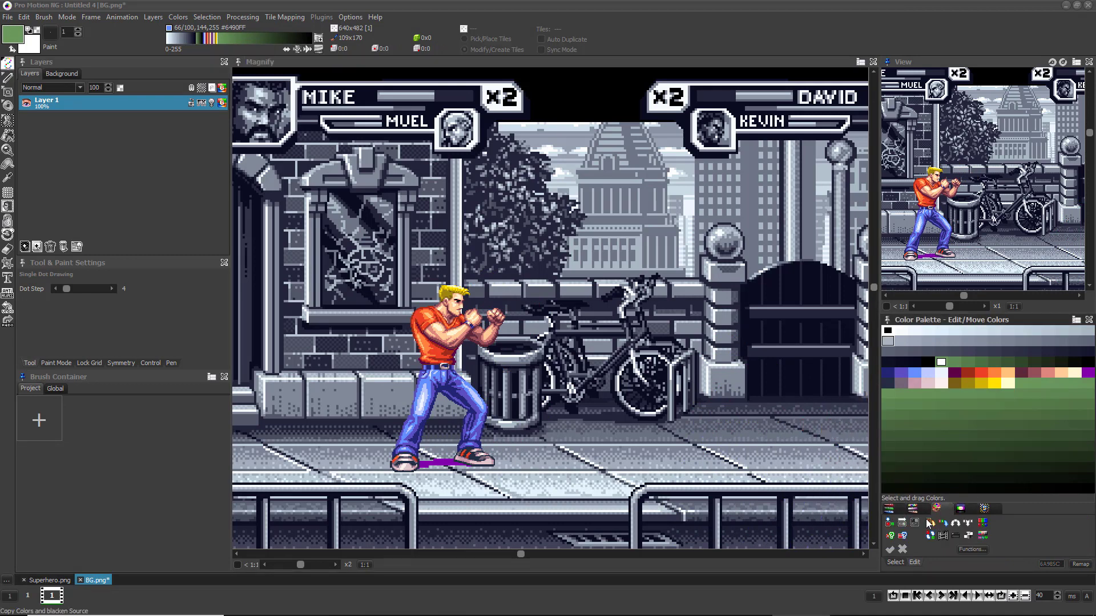
{"action": "left_click", "coordinate": [889, 536]}
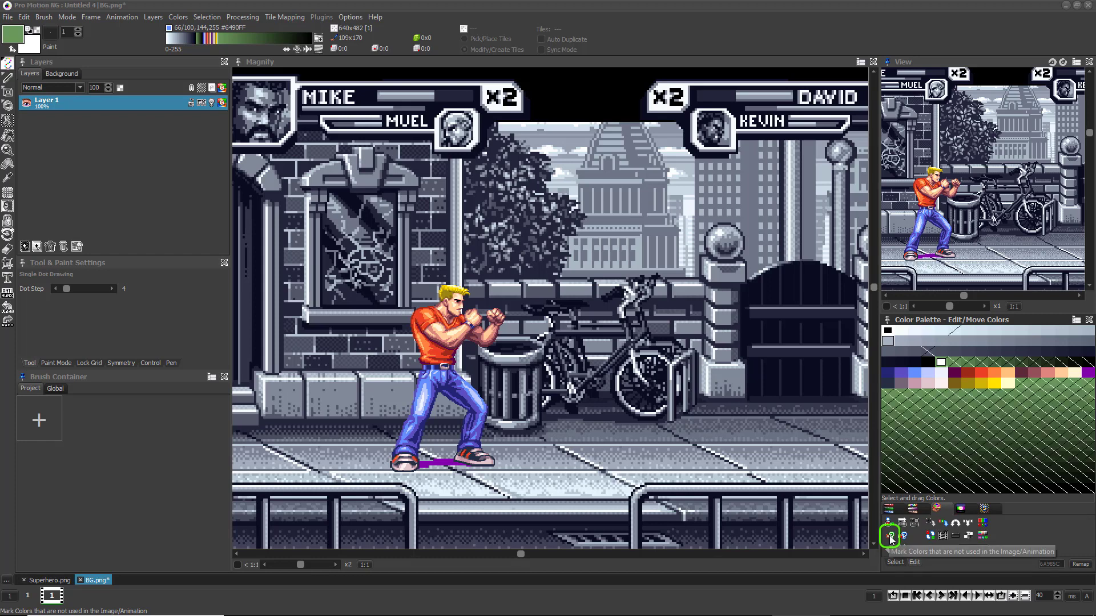
{"action": "left_click", "coordinate": [890, 538]}
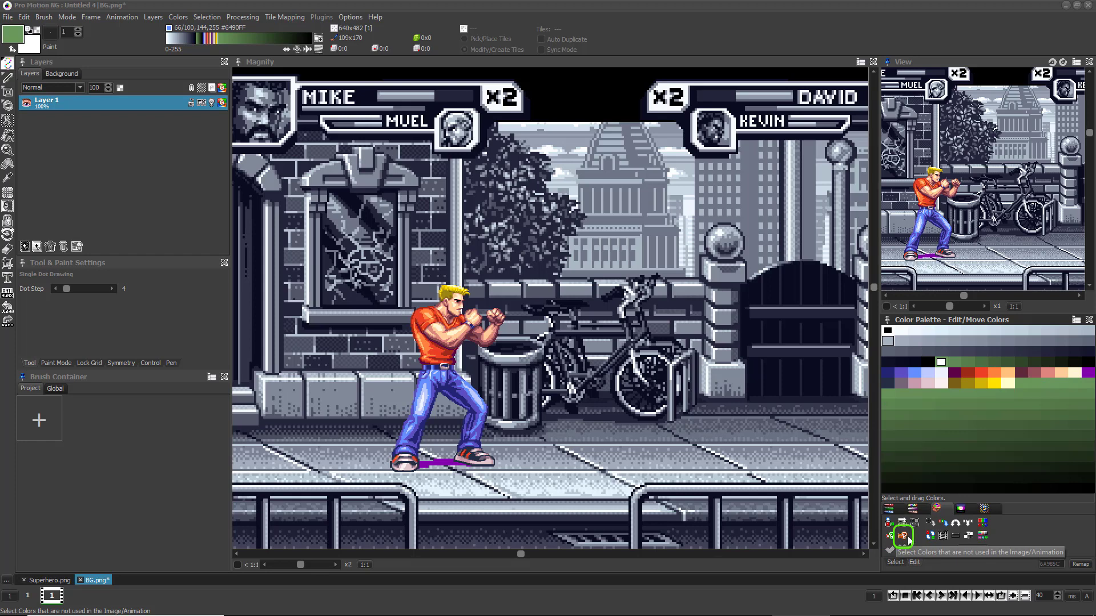
{"action": "left_click", "coordinate": [904, 538]}
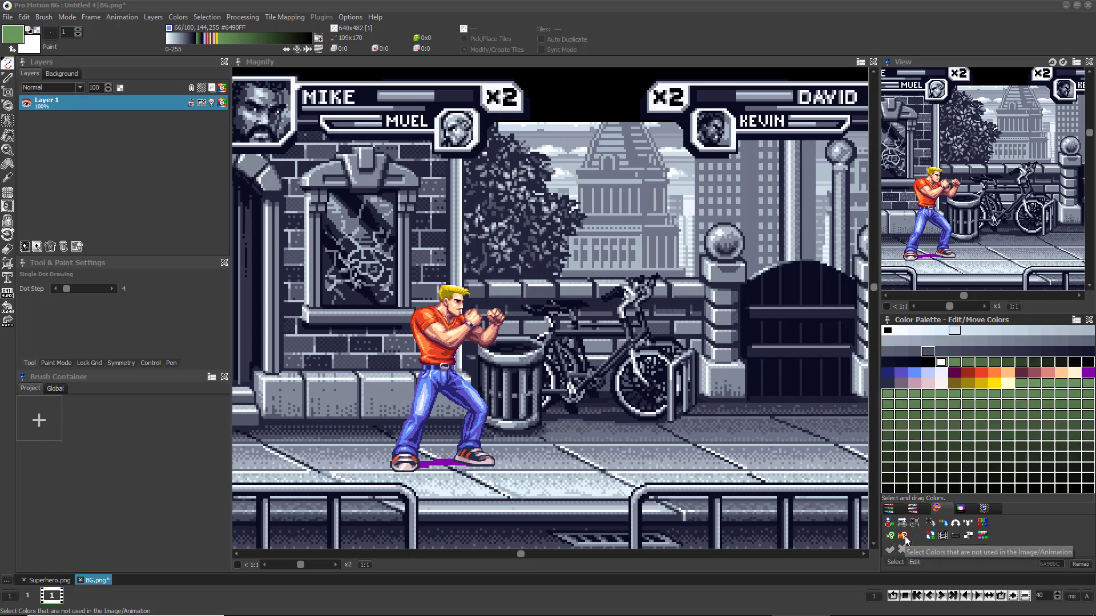
{"action": "left_click", "coordinate": [956, 536]}
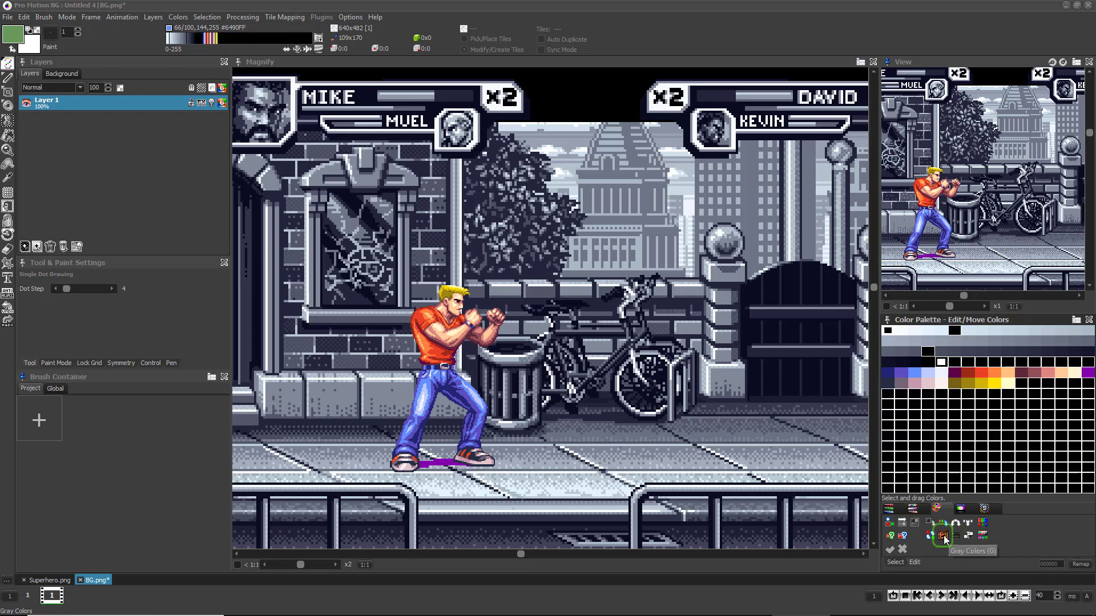
{"action": "left_click", "coordinate": [929, 536]}
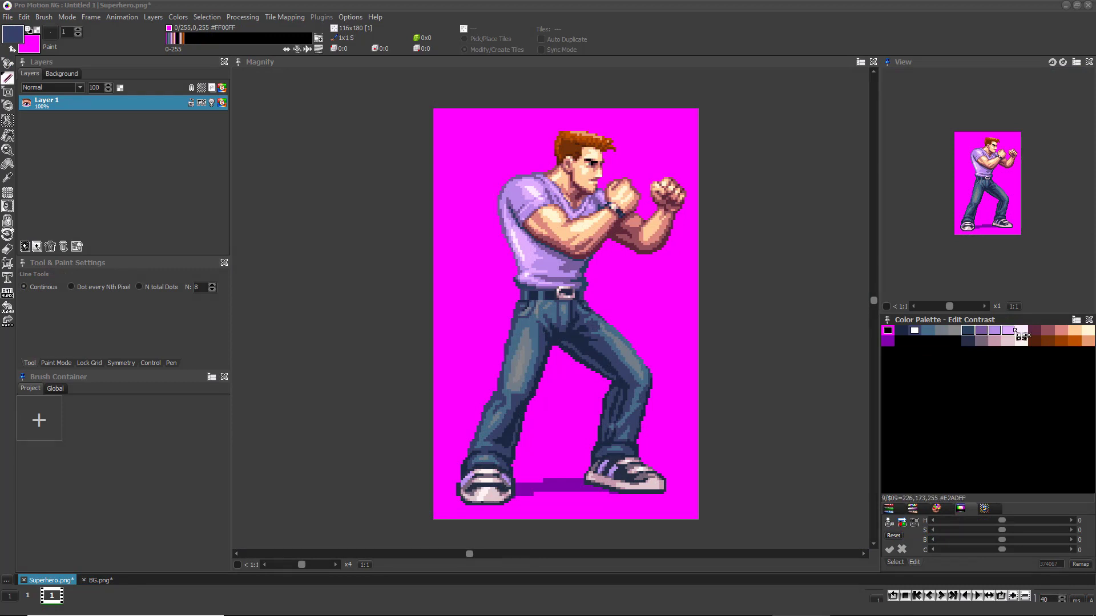
Shift the sprite palette's hue to -20 and start saving it on the Desktop, typing the name 'Gra'.
{"action": "left_click_drag", "start_coordinate": [1003, 520], "coordinate": [998, 529]}
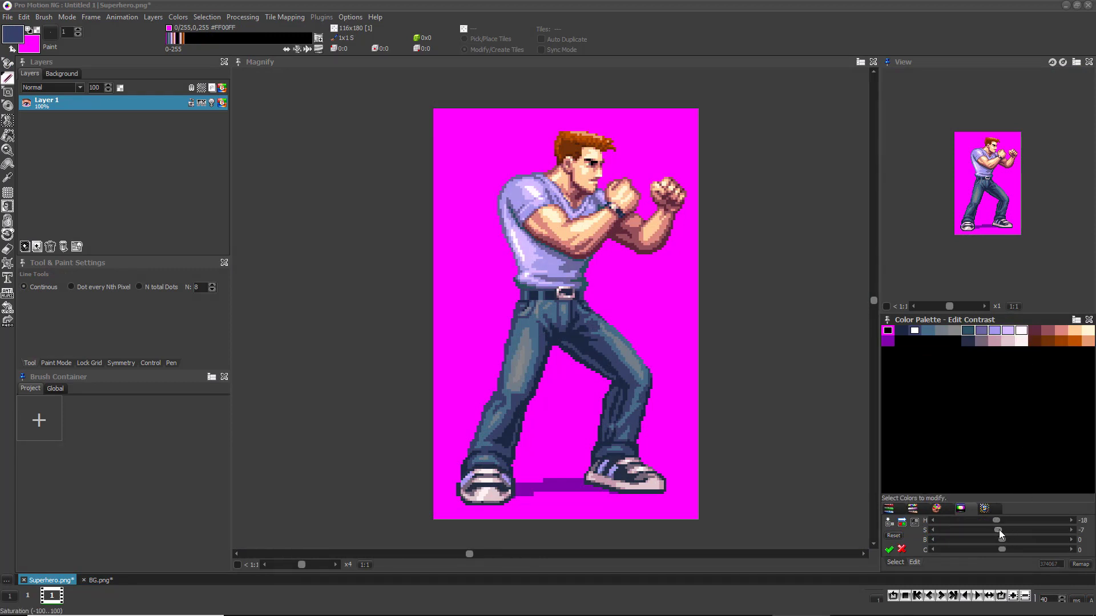
{"action": "left_click", "coordinate": [178, 17]}
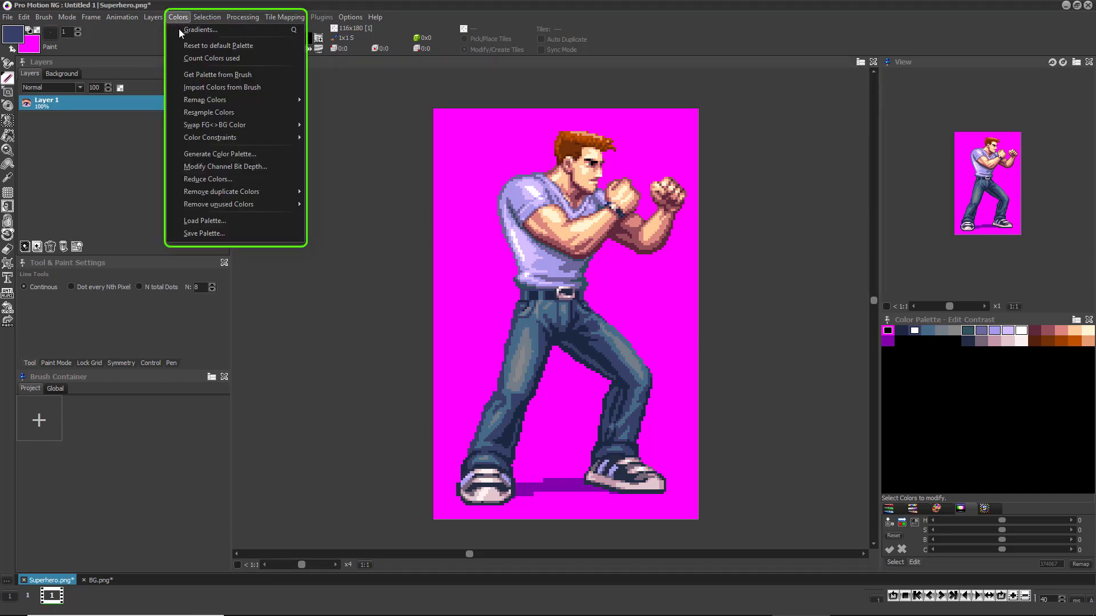
{"action": "left_click", "coordinate": [285, 234]}
{"action": "scroll", "coordinate": [507, 224], "scroll_direction": "down", "scroll_amount": 5}
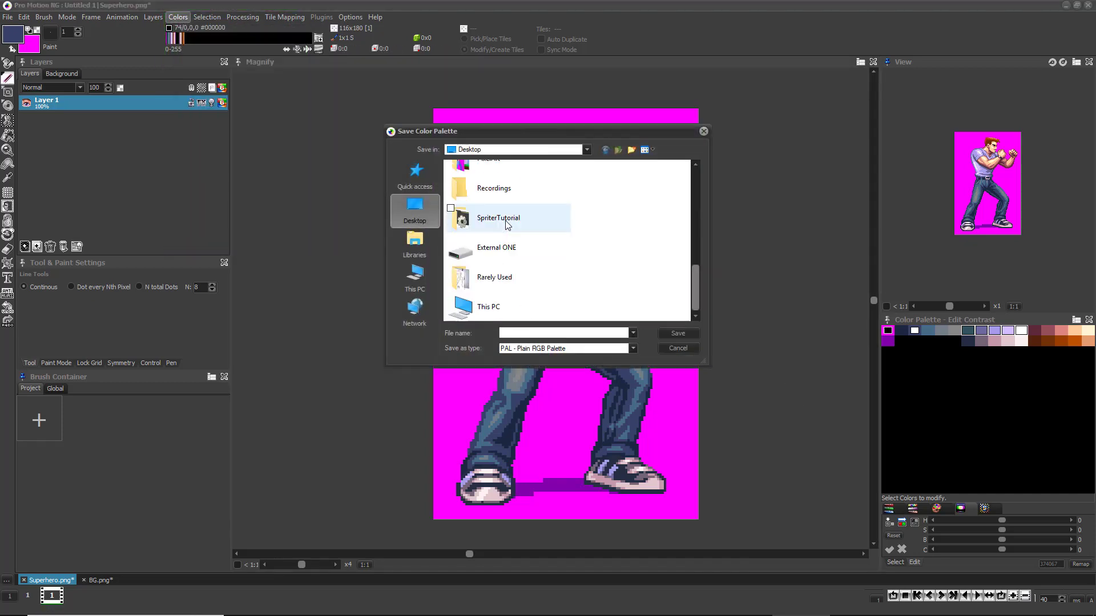
{"action": "left_click", "coordinate": [527, 333]}
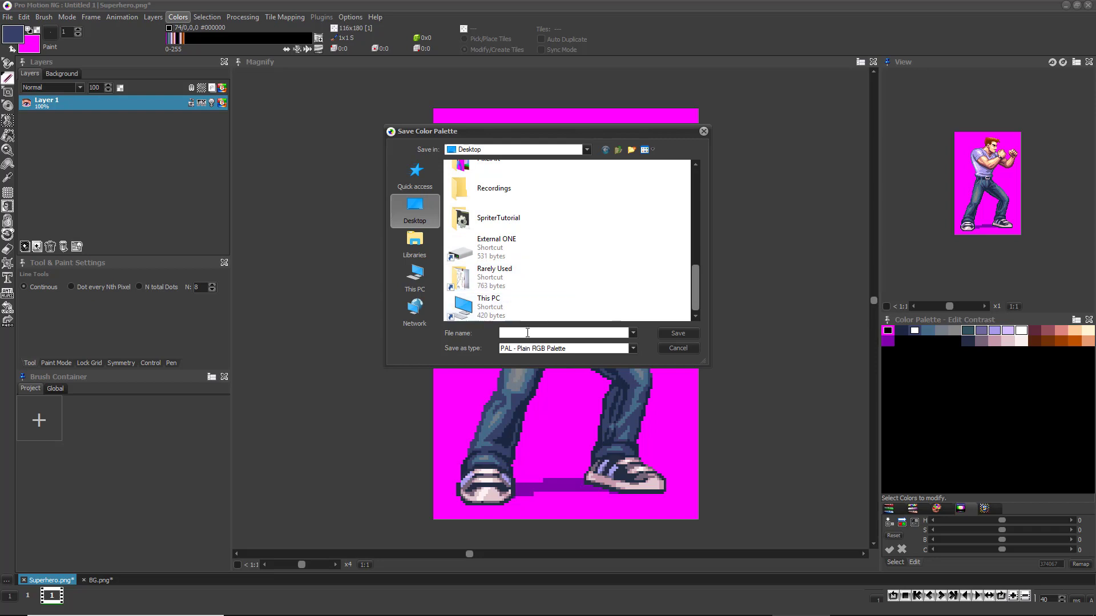
{"action": "type", "text": "Gra"}
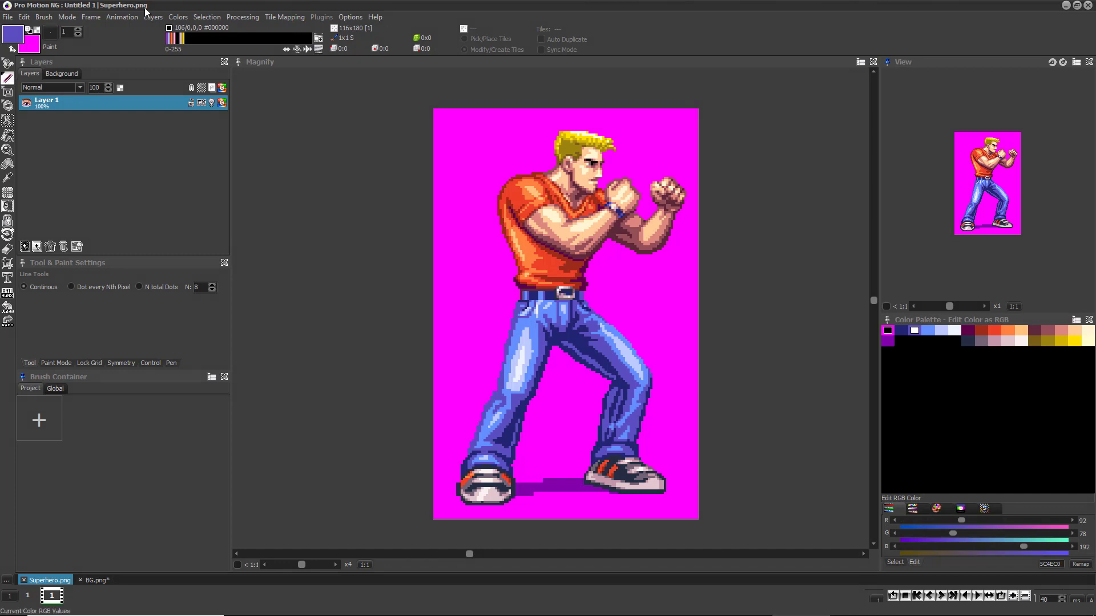
Load GrayGuy.pal from the file list as the current palette.
{"action": "left_click", "coordinate": [173, 18]}
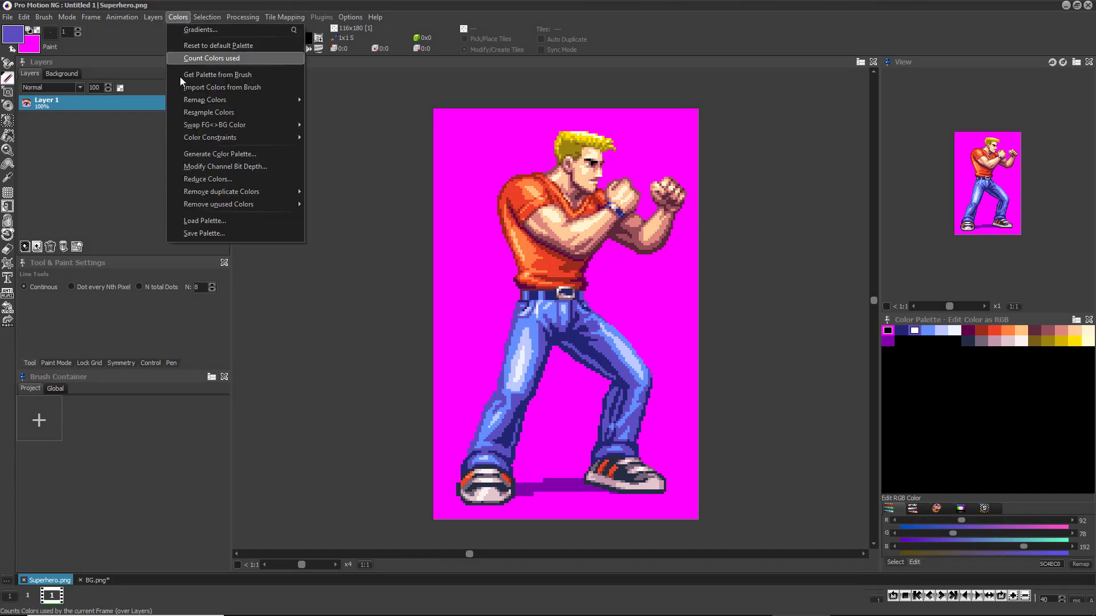
{"action": "left_click", "coordinate": [211, 221]}
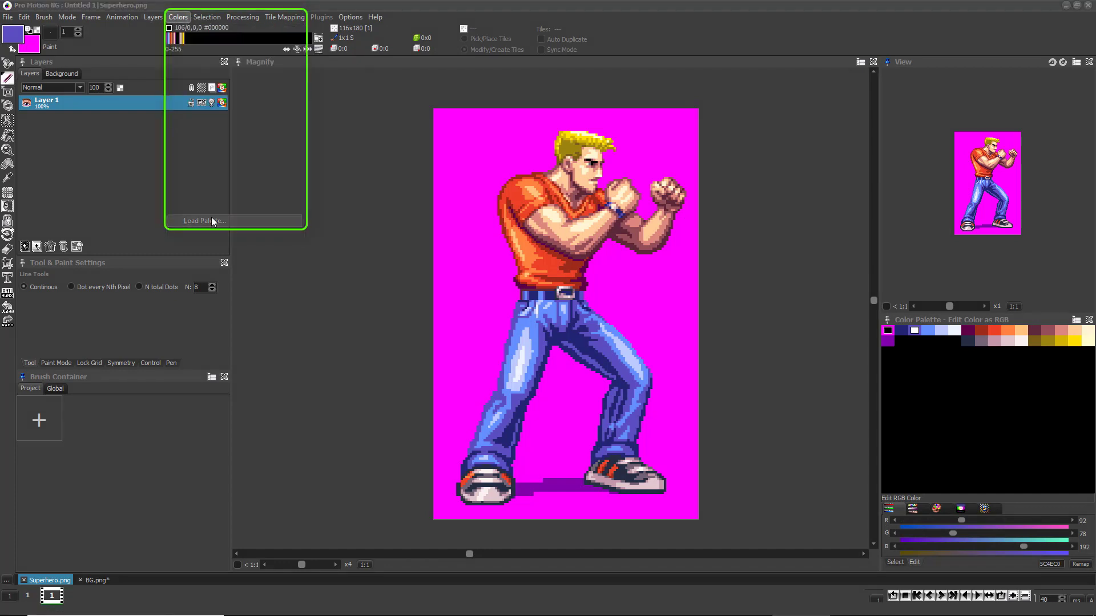
{"action": "scroll", "coordinate": [520, 278], "scroll_direction": "down", "scroll_amount": 1}
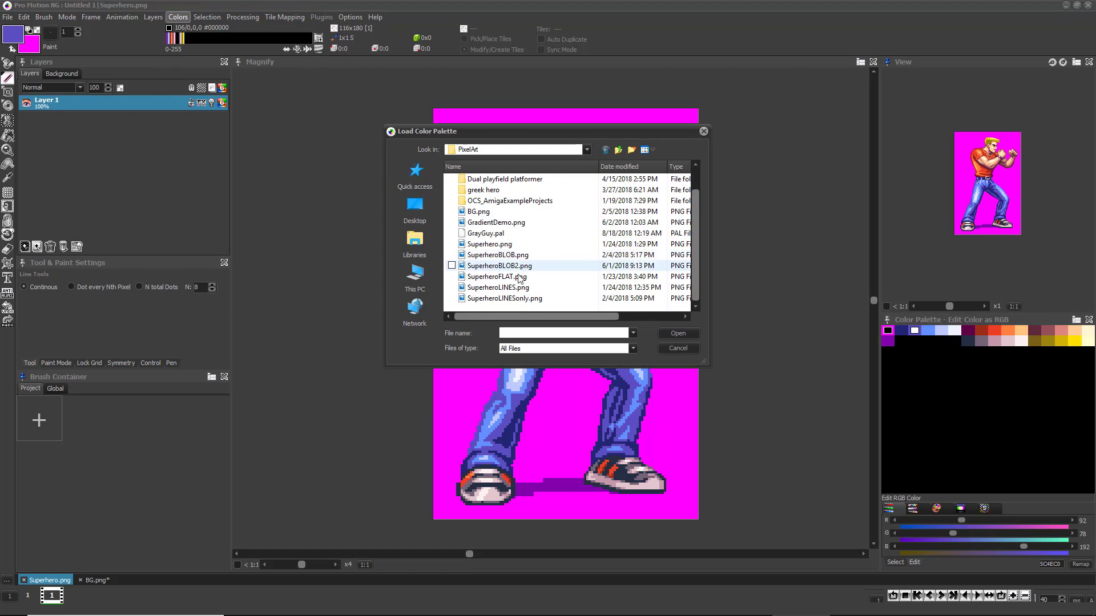
{"action": "double_click", "coordinate": [481, 234]}
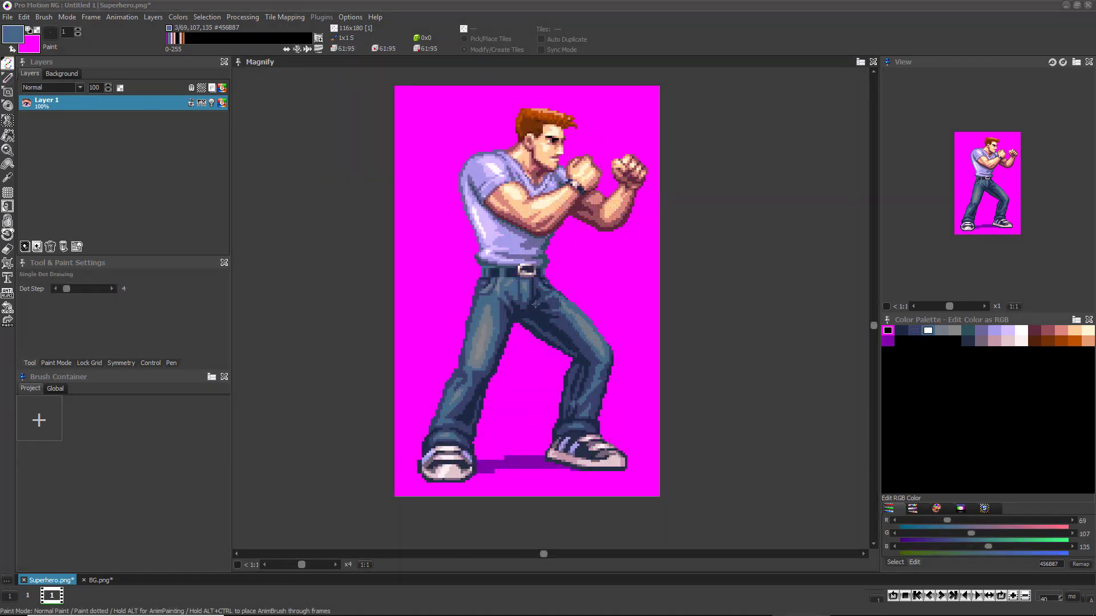
Pick up the lavender-shirt hero as a brush and store it in the Global brush container.
{"action": "key", "text": "b"}
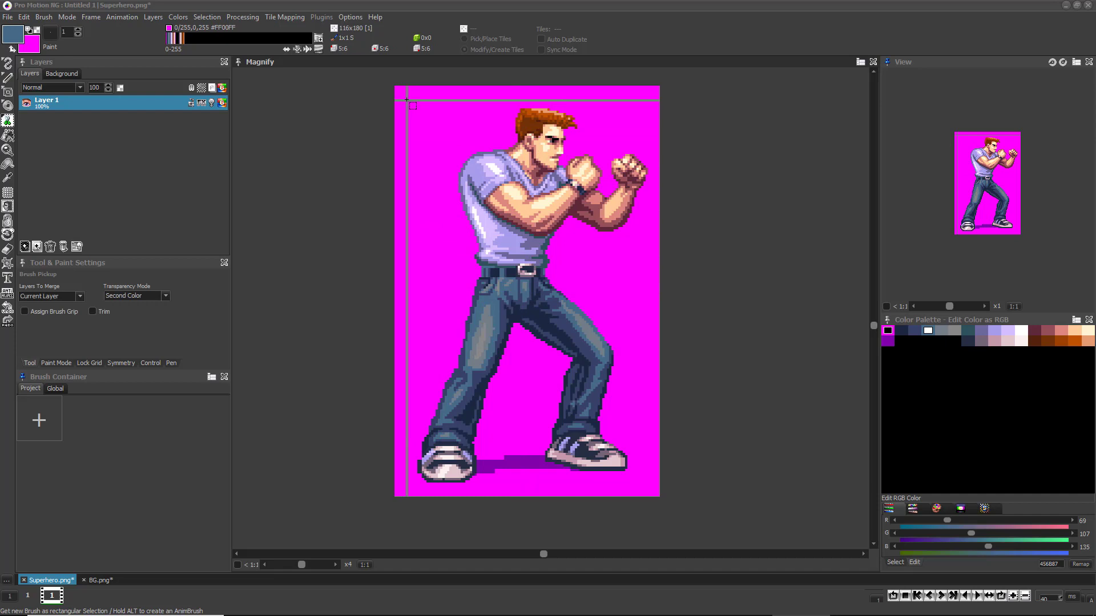
{"action": "left_click_drag", "start_coordinate": [407, 100], "coordinate": [656, 484]}
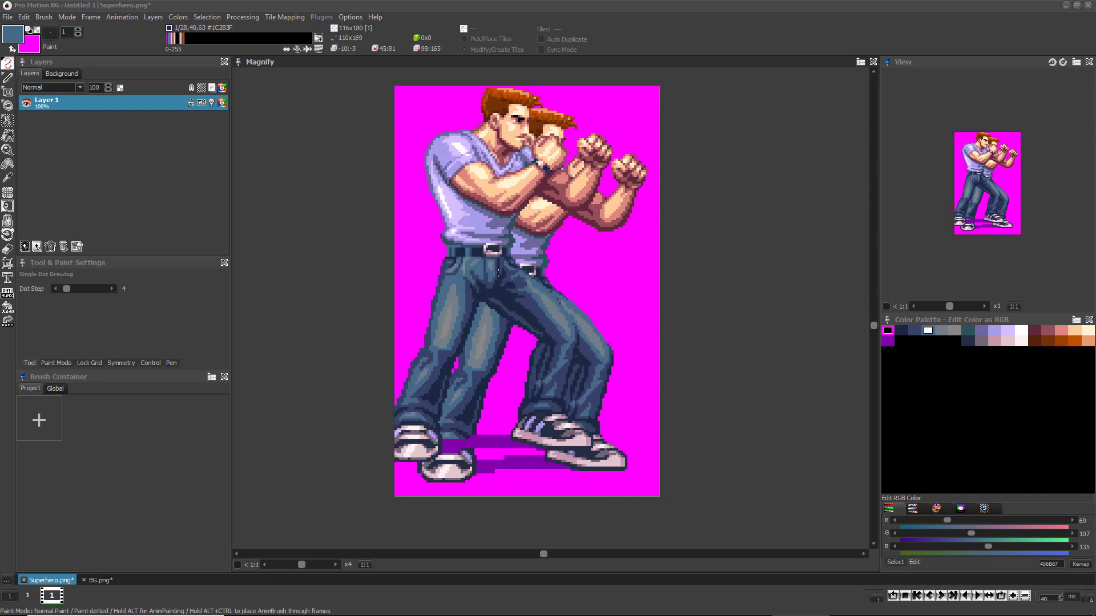
{"action": "left_click", "coordinate": [52, 388]}
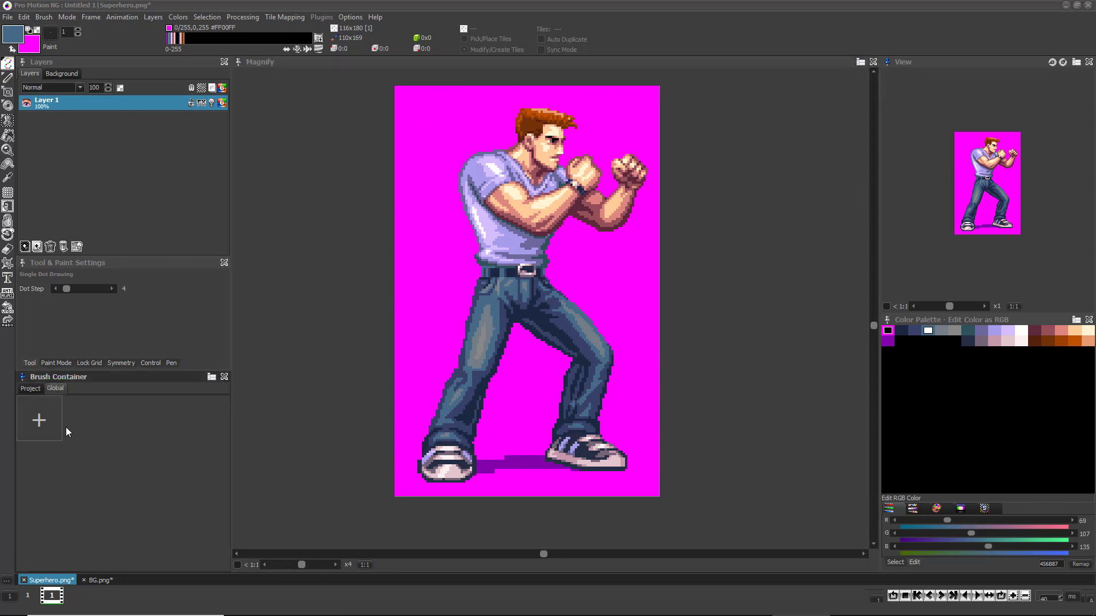
{"action": "right_click", "coordinate": [44, 415]}
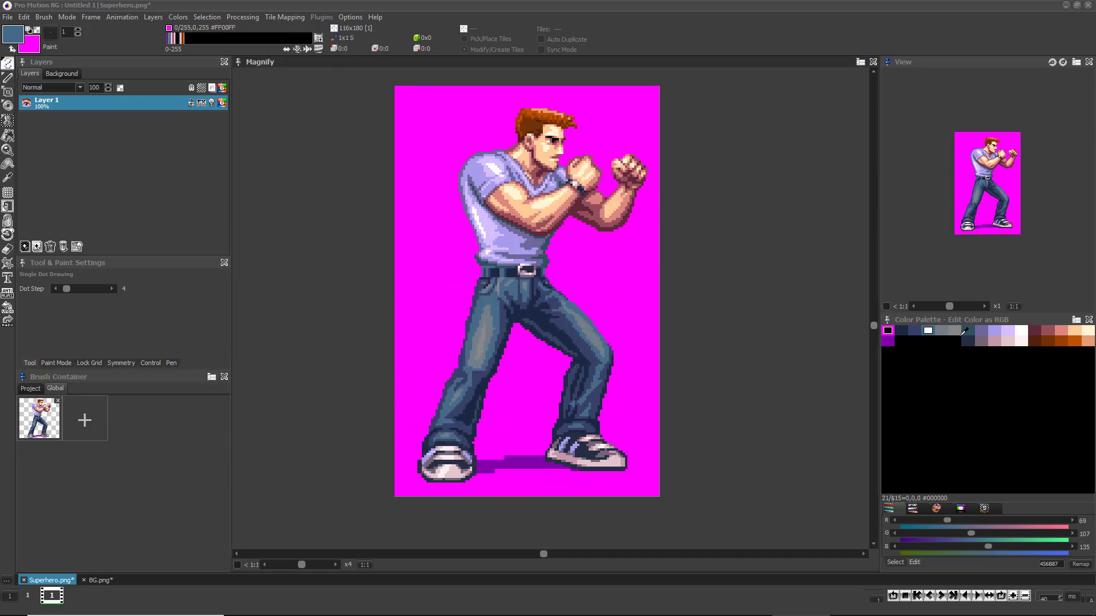
Shift the palette hue in Edit Contrast so the shirt turns green and the hair darkens.
{"action": "left_click", "coordinate": [912, 509]}
{"action": "left_click", "coordinate": [902, 524]}
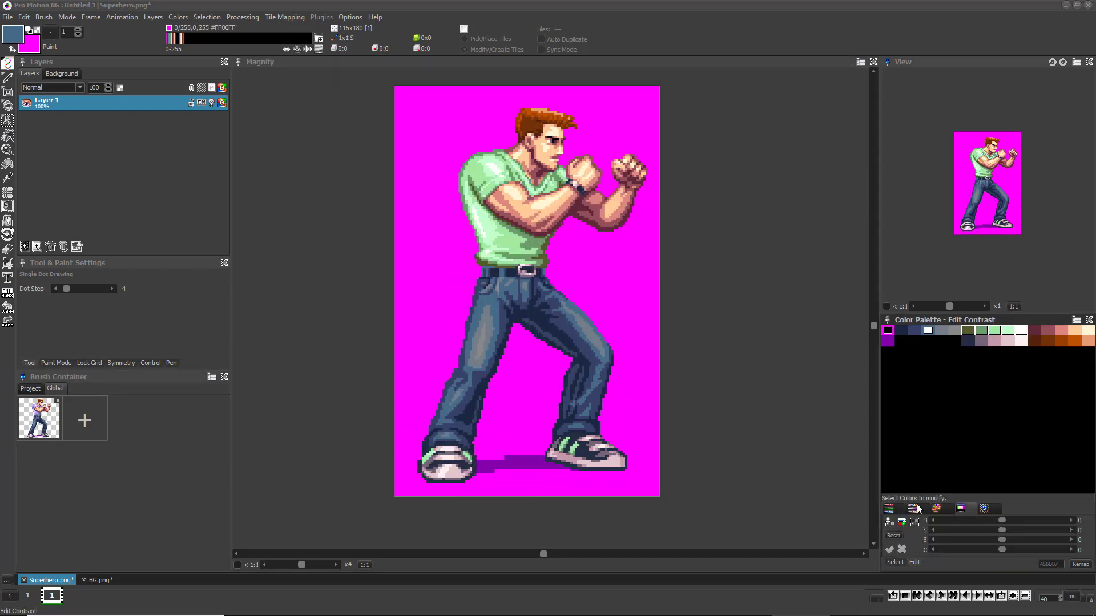
{"action": "mouse_move", "coordinate": [1001, 530]}
{"action": "left_mouse_down"}
{"action": "mouse_move", "coordinate": [981, 520]}
{"action": "mouse_move", "coordinate": [1001, 529]}
{"action": "mouse_move", "coordinate": [1005, 518]}
{"action": "left_mouse_up"}
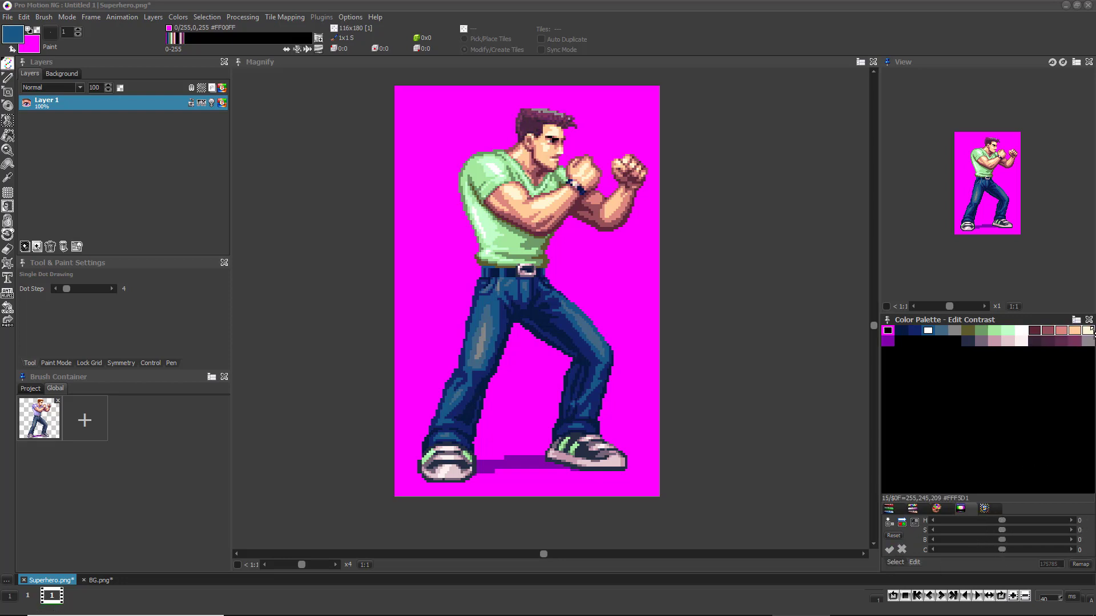
Apply the hue change and store the green-shirt hero as a second Global brush.
{"action": "left_click", "coordinate": [889, 548]}
{"action": "key", "text": "b"}
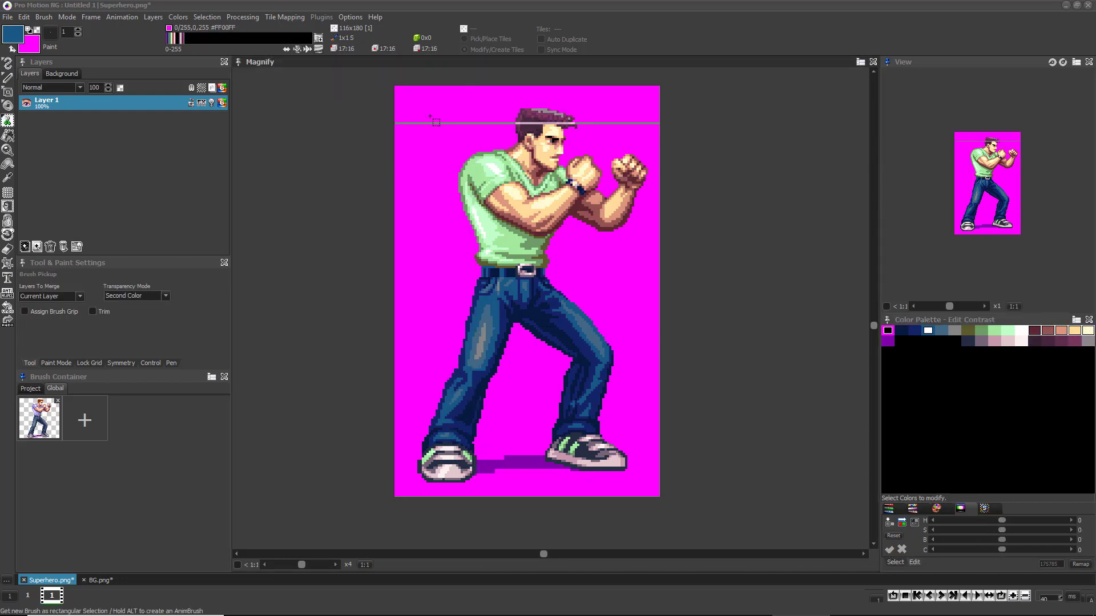
{"action": "mouse_move", "coordinate": [412, 91]}
{"action": "left_mouse_down"}
{"action": "mouse_move", "coordinate": [584, 325]}
{"action": "mouse_move", "coordinate": [655, 482]}
{"action": "mouse_move", "coordinate": [638, 486]}
{"action": "left_mouse_up"}
{"action": "key", "text": "d"}
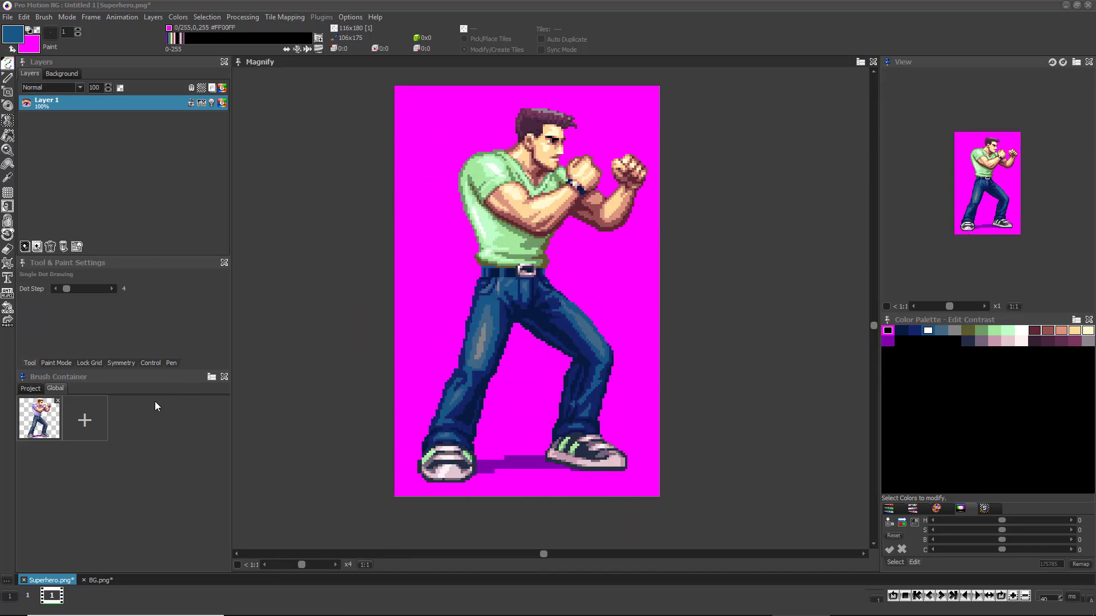
{"action": "left_click", "coordinate": [89, 420]}
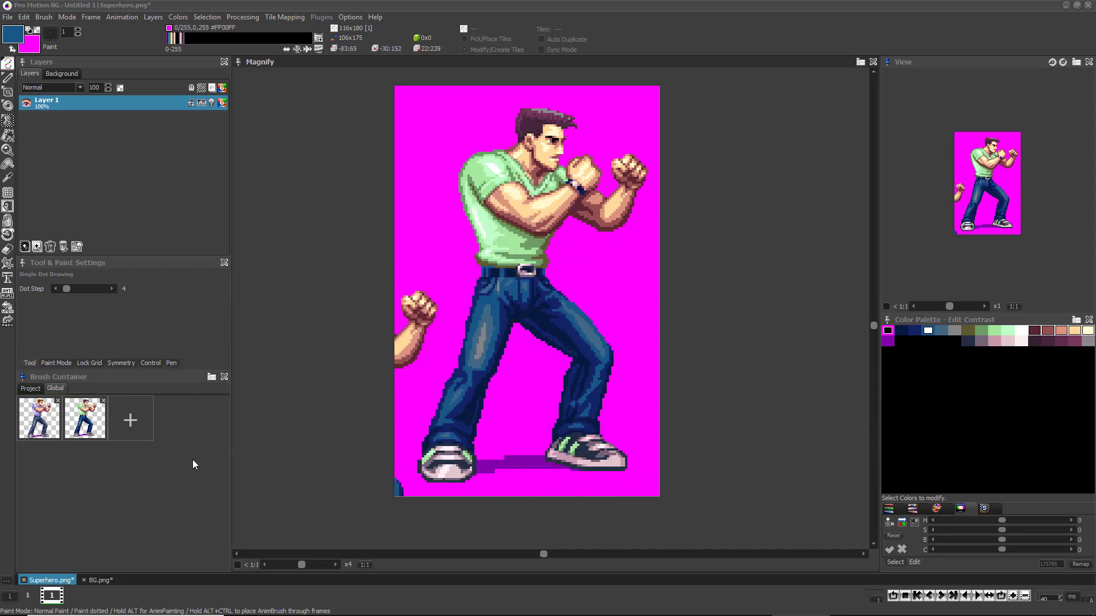
{"action": "left_click", "coordinate": [35, 425]}
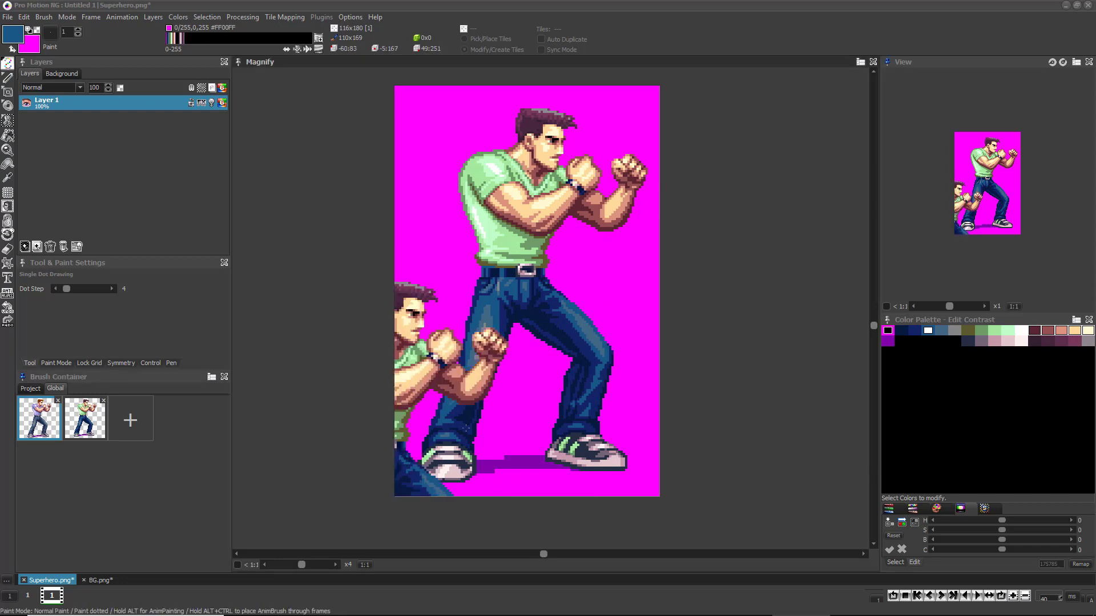
Apply the first and second stored brushes' palettes to the sprite with Get Palette from Brush.
{"action": "left_click", "coordinate": [178, 16]}
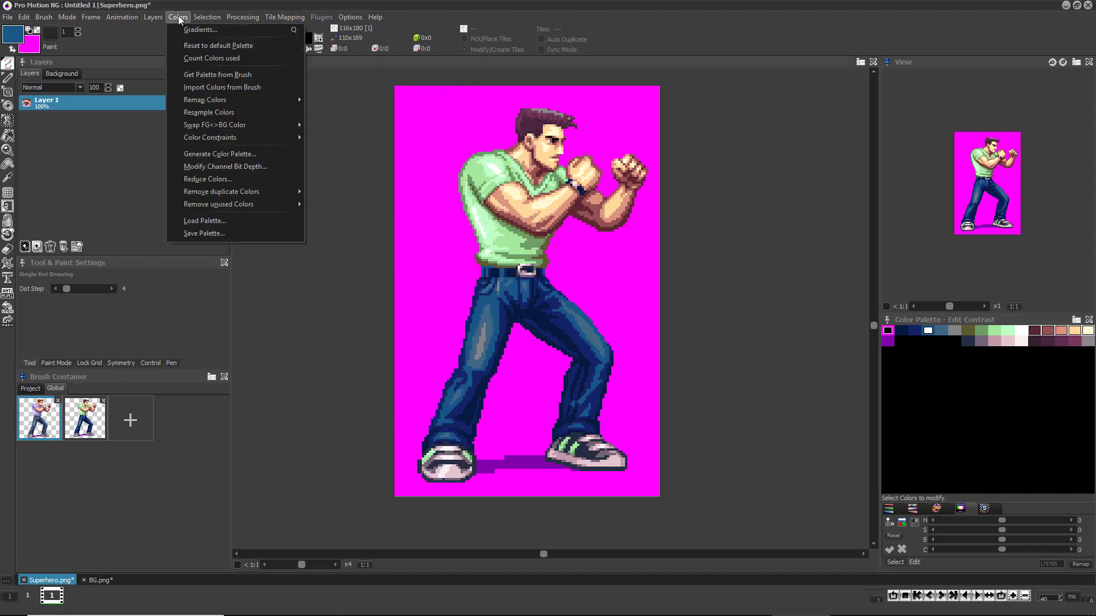
{"action": "left_click", "coordinate": [226, 73]}
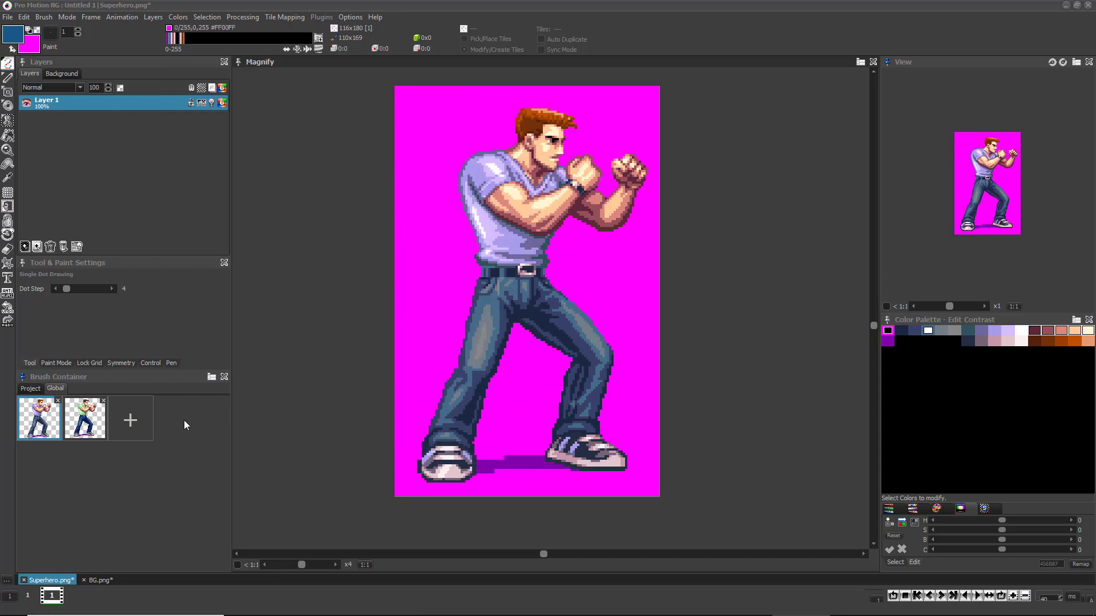
{"action": "left_click", "coordinate": [104, 423]}
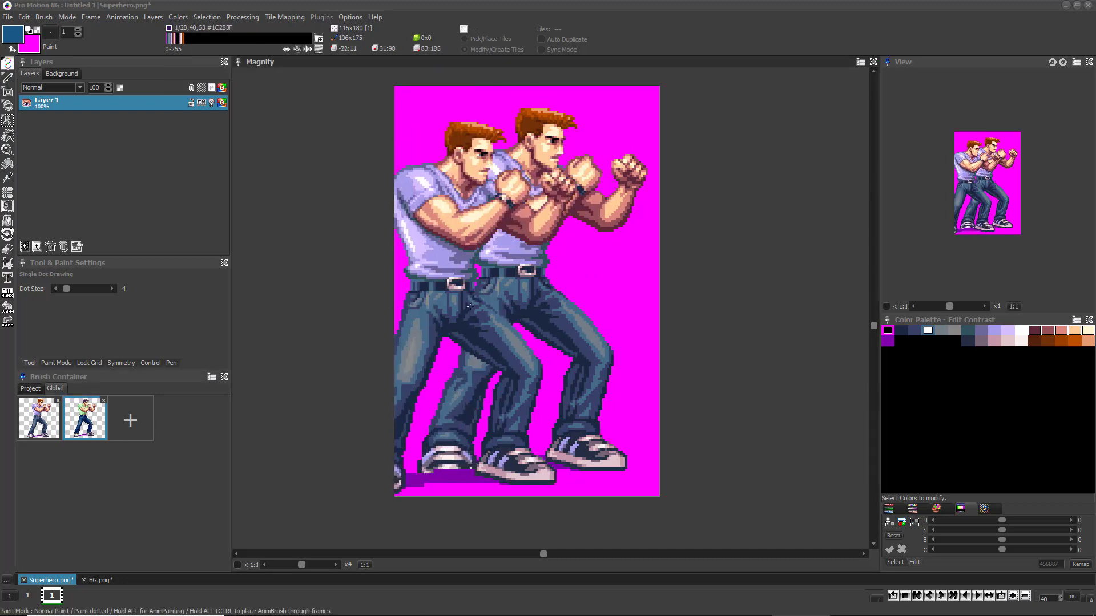
{"action": "left_click", "coordinate": [178, 17]}
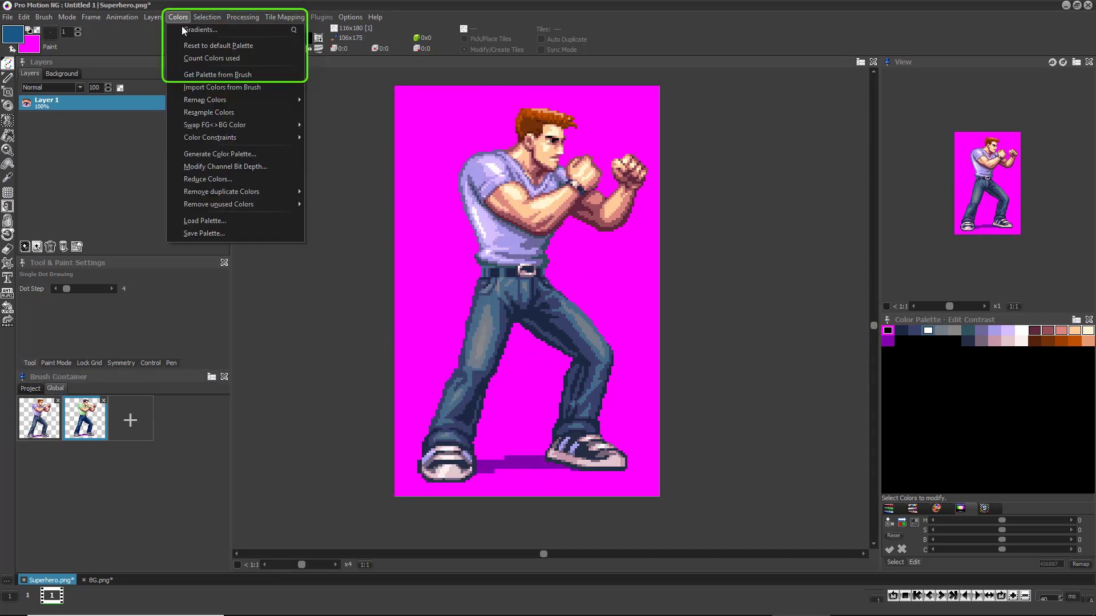
{"action": "left_click", "coordinate": [234, 75]}
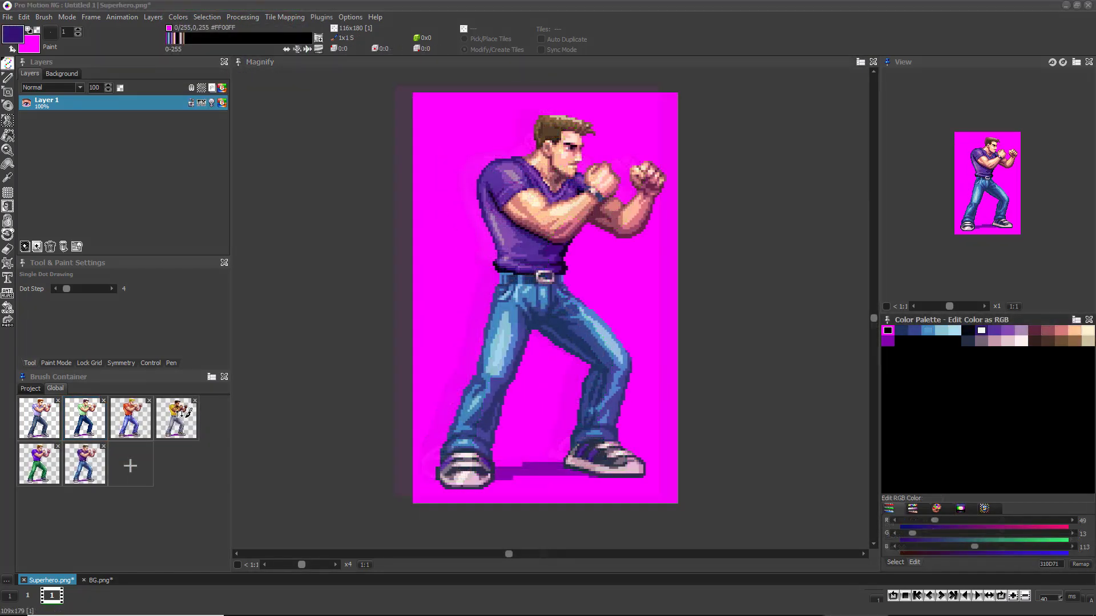
Apply the green, then the yellow brush's palette, leaving the fighter in a yellow shirt and grey jeans.
{"action": "left_click", "coordinate": [85, 418]}
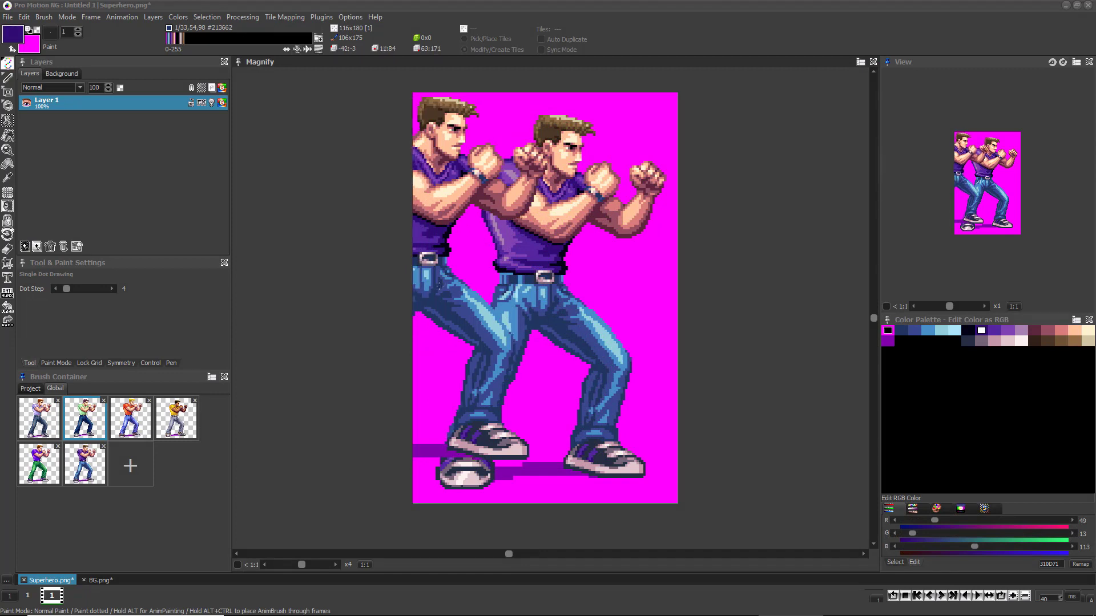
{"action": "left_click", "coordinate": [179, 18]}
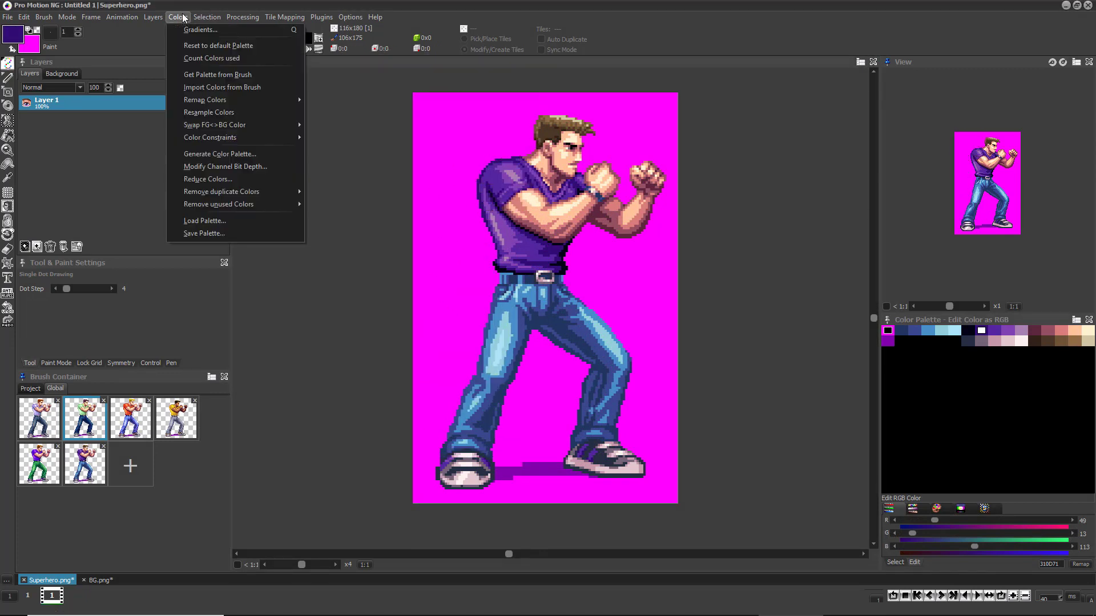
{"action": "left_click", "coordinate": [209, 75]}
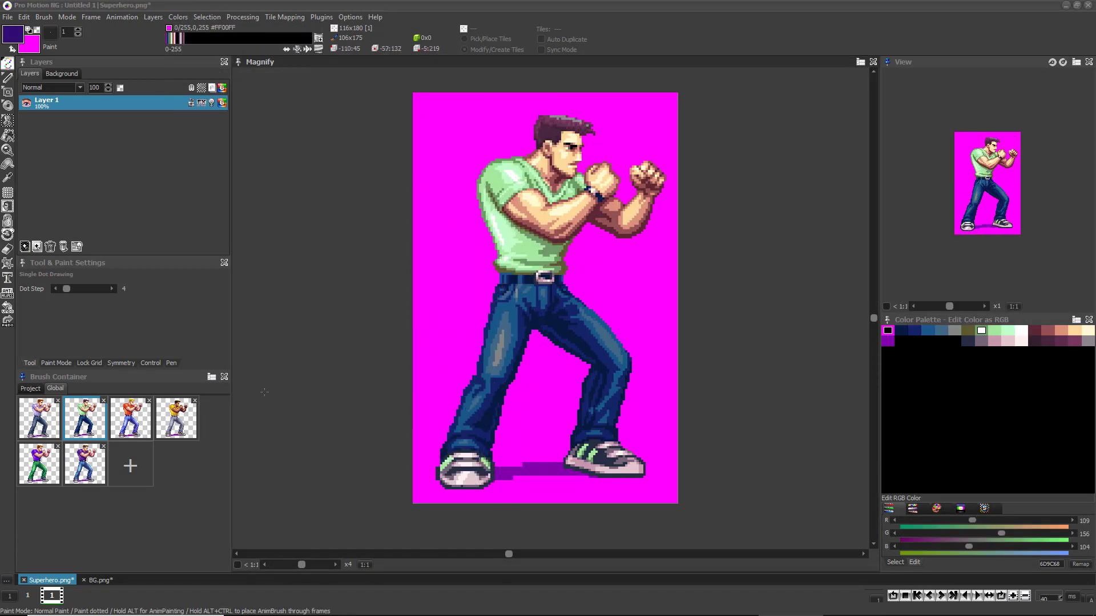
{"action": "left_click", "coordinate": [135, 417]}
{"action": "left_click", "coordinate": [180, 423]}
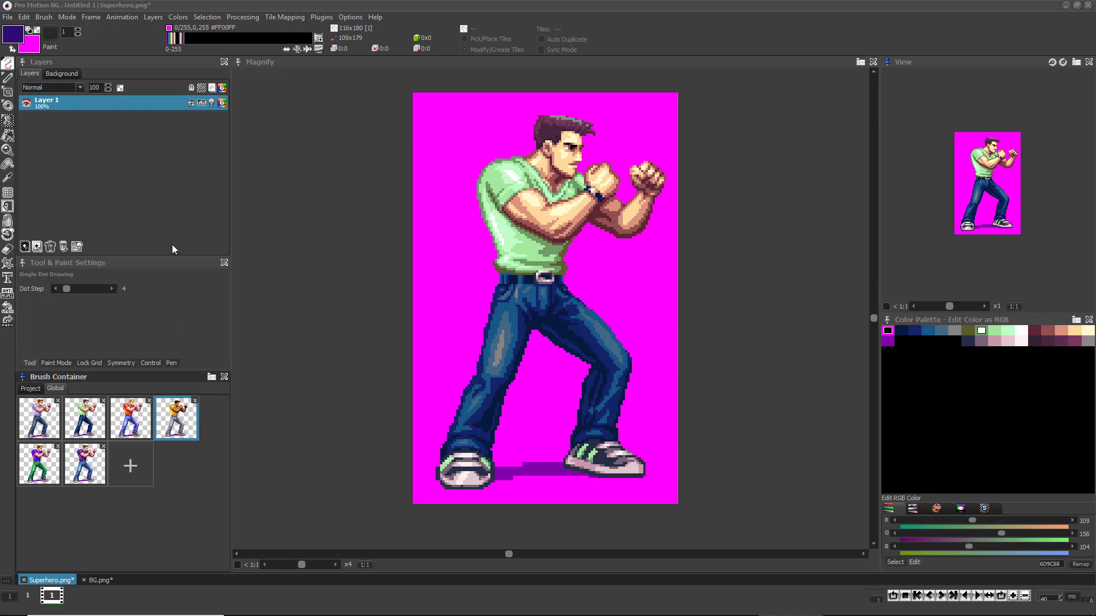
{"action": "left_click", "coordinate": [178, 17]}
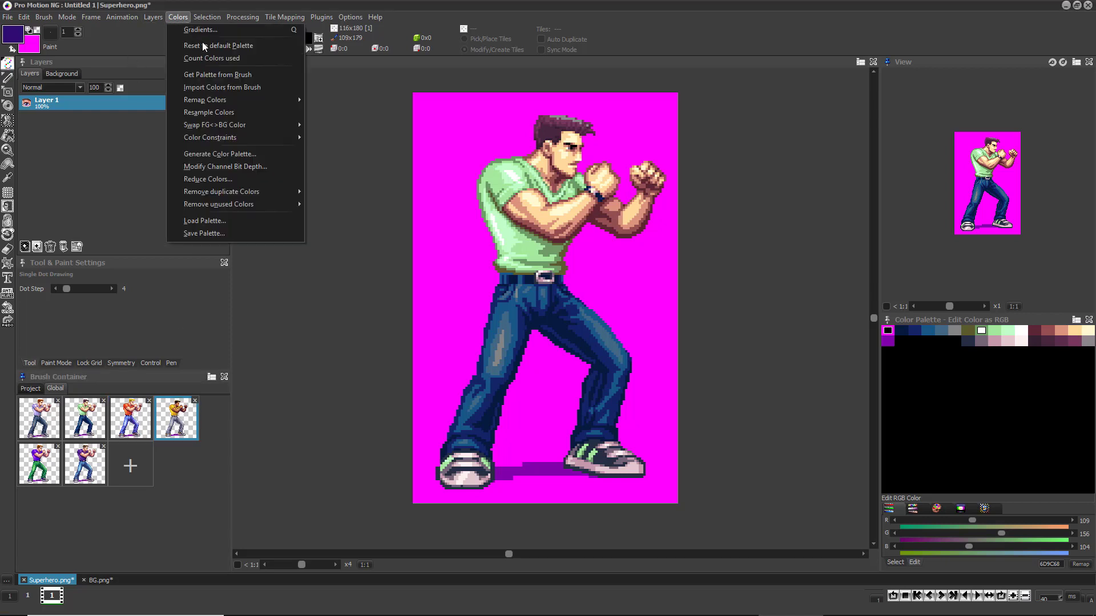
{"action": "left_click", "coordinate": [225, 74]}
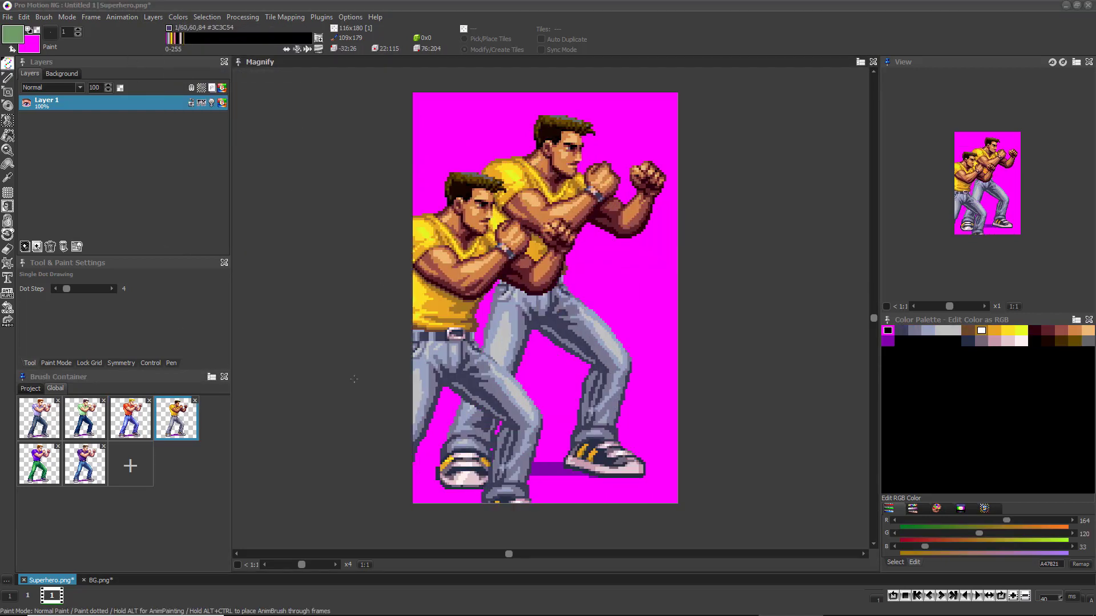
{"action": "left_click", "coordinate": [38, 478]}
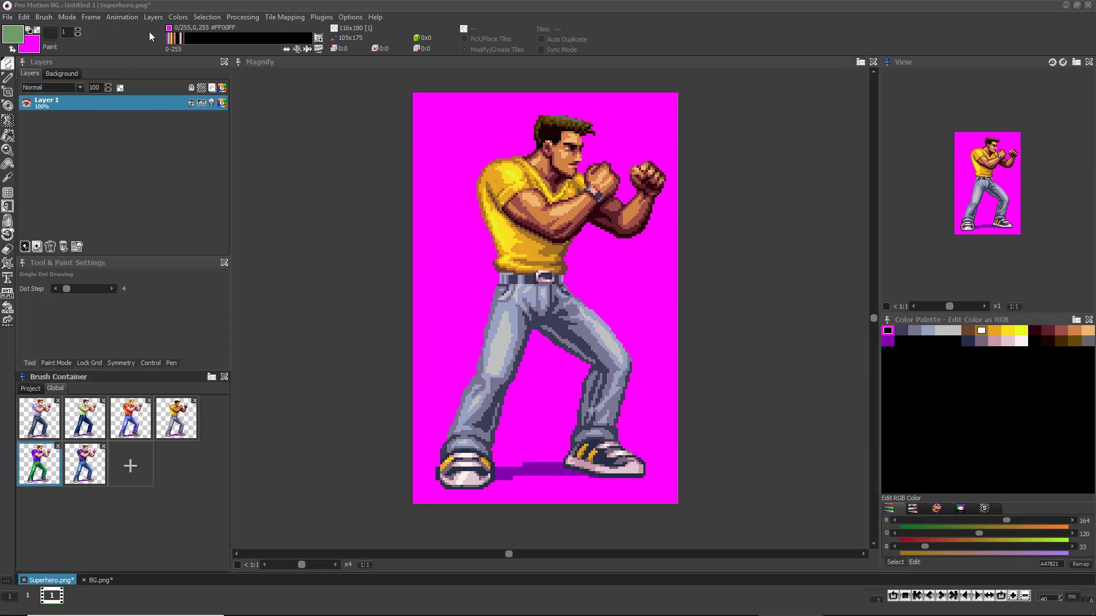
Apply the green-jeans brush palette to stamp a purple-shirt, green-jeans hero, then begin saving the brush container.
{"action": "left_click", "coordinate": [178, 17]}
{"action": "left_click", "coordinate": [225, 74]}
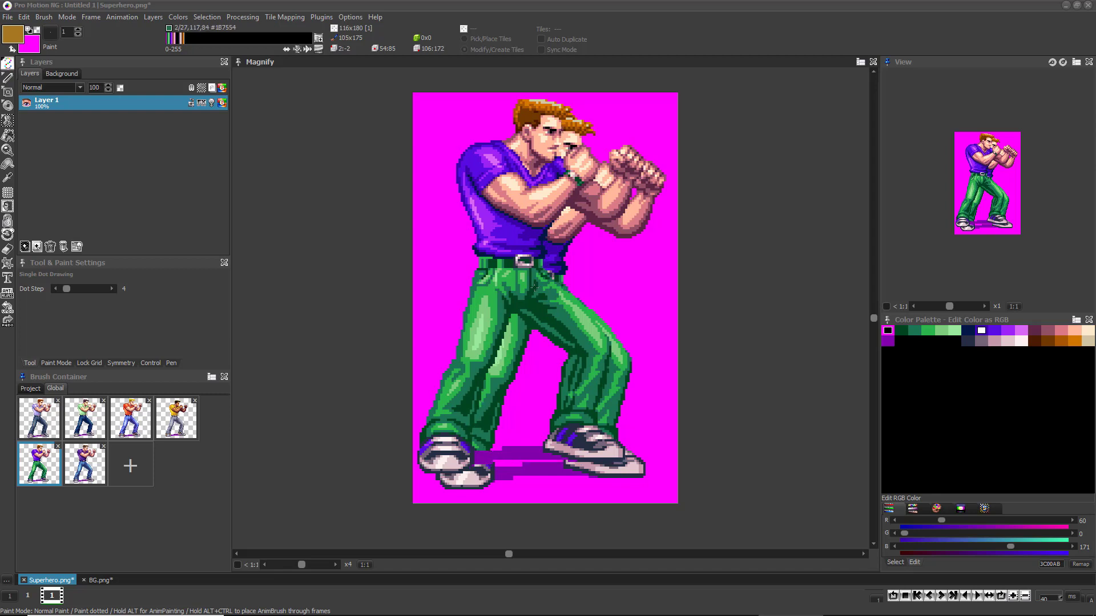
{"action": "left_click", "coordinate": [537, 289]}
{"action": "left_click", "coordinate": [212, 378]}
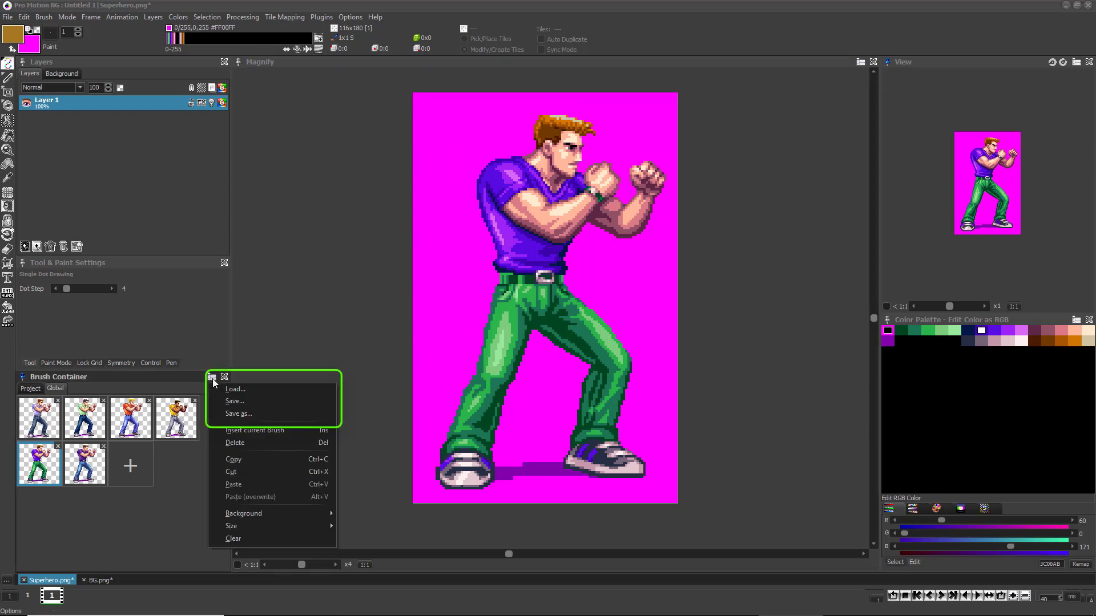
{"action": "left_click", "coordinate": [246, 408]}
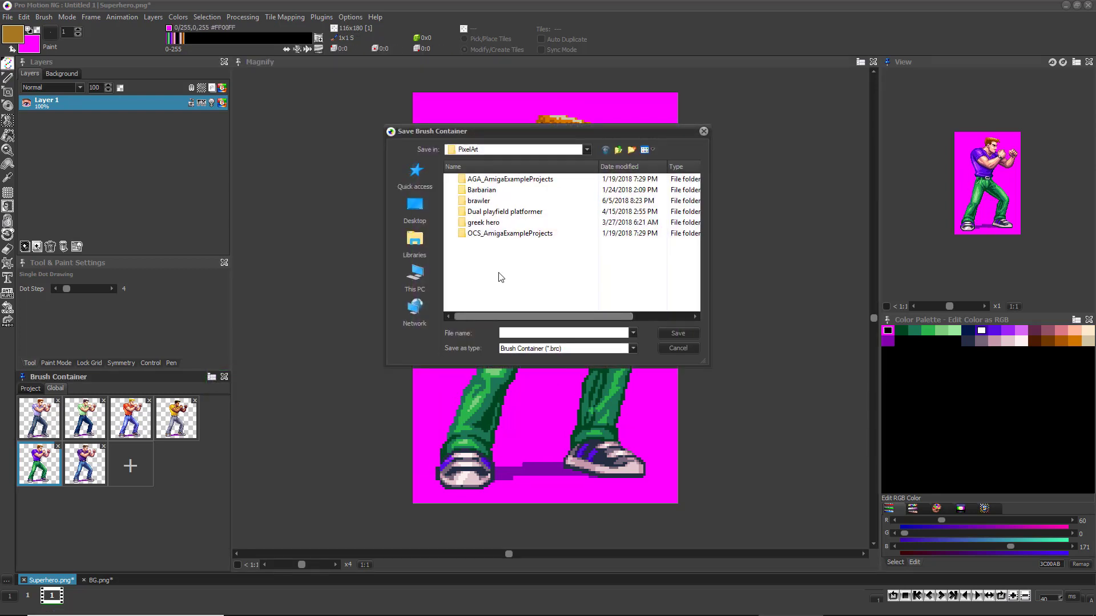